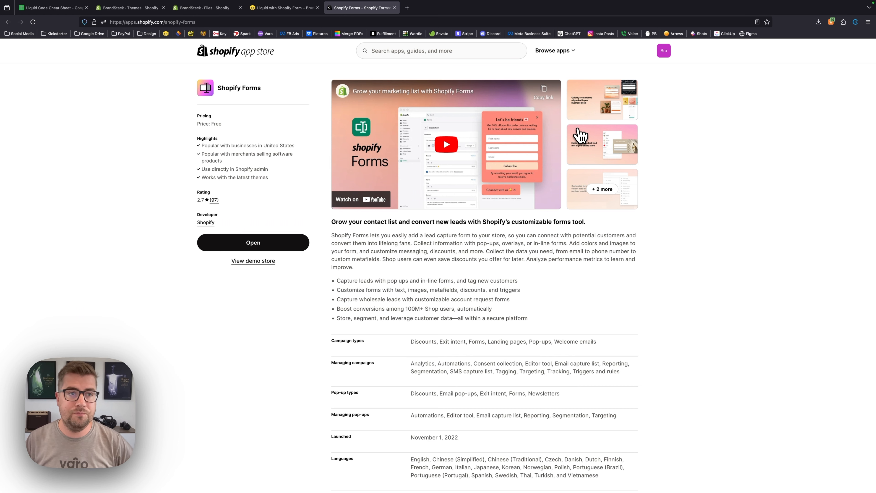
- Open the current BrandStack theme for customization and go to the physical products page under Build a Website in the preview
left_click(141, 12)
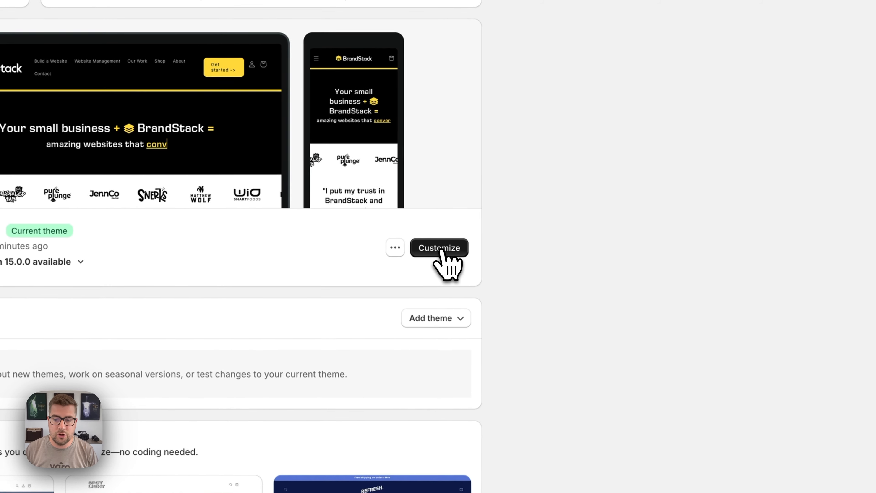
left_click(442, 251)
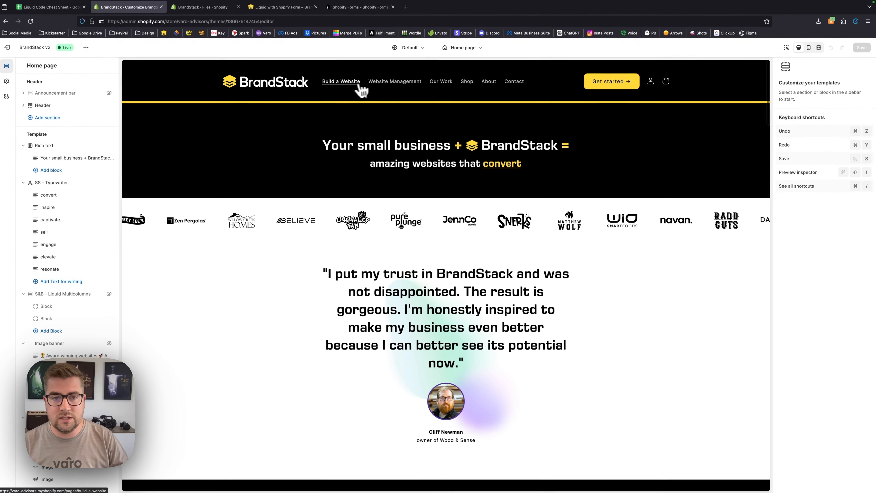
left_click(359, 83)
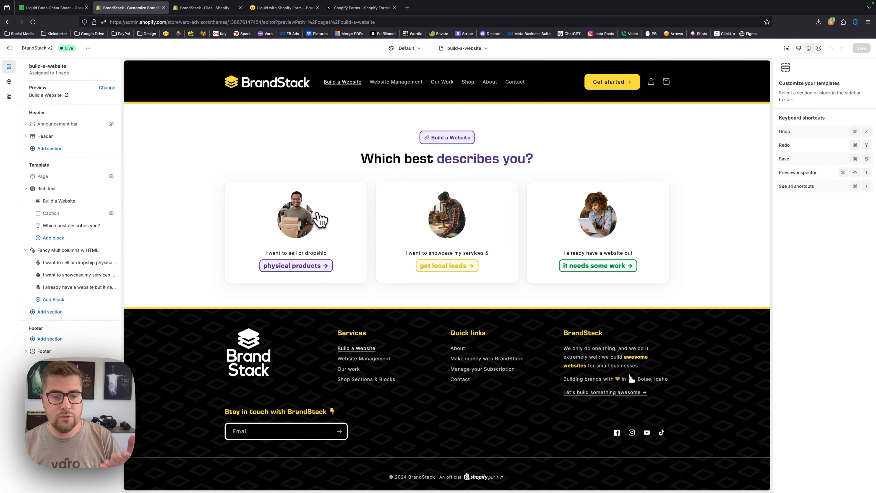
left_click(315, 219)
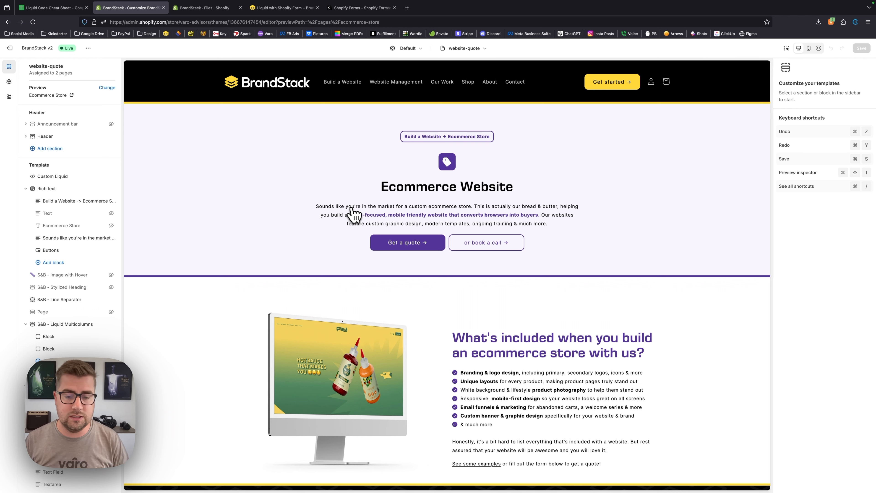
- Add the Forms app block as a new section at the end of the website-quote template
scroll(552, 212, "down", 3)
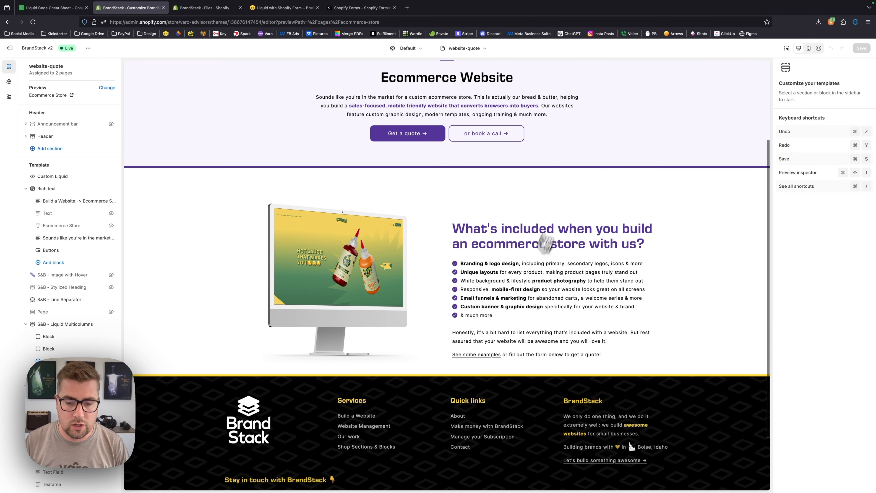
scroll(101, 258, "down", 10)
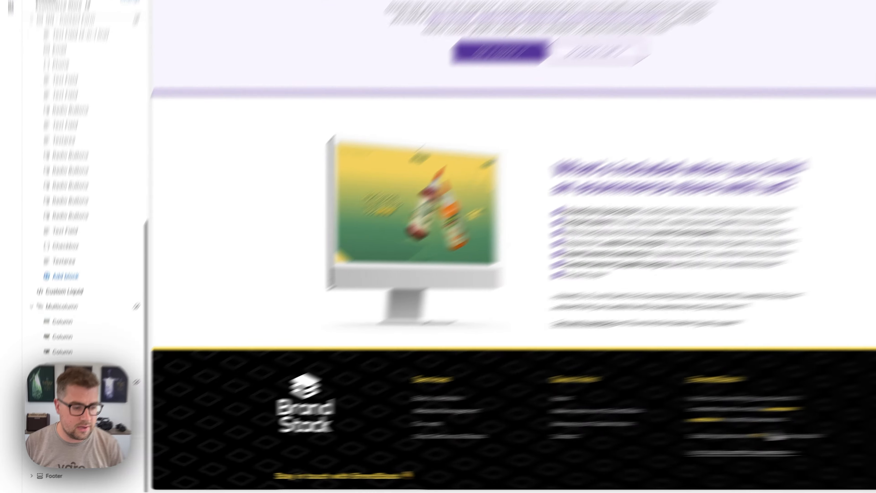
left_click(100, 440)
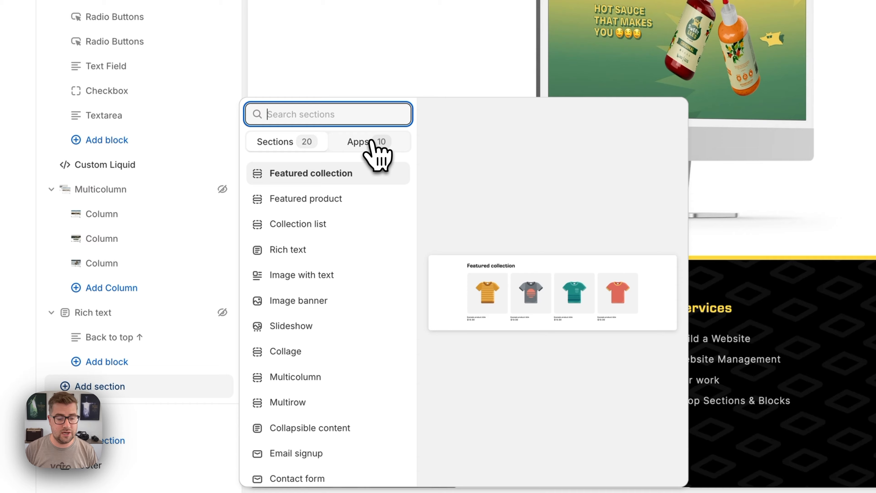
left_click(372, 141)
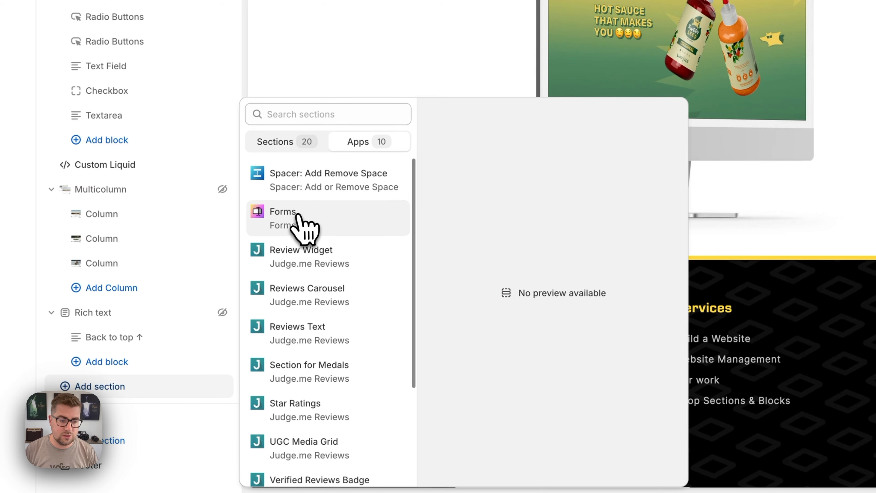
left_click(302, 226)
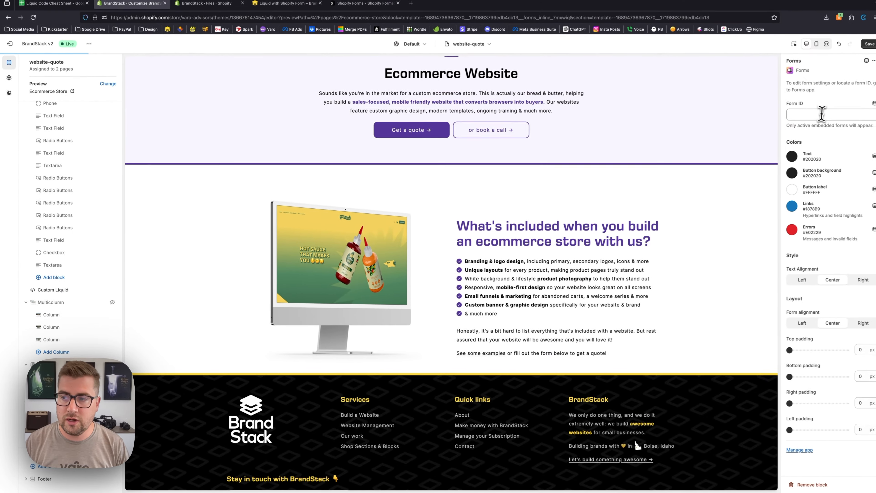
left_click(822, 113)
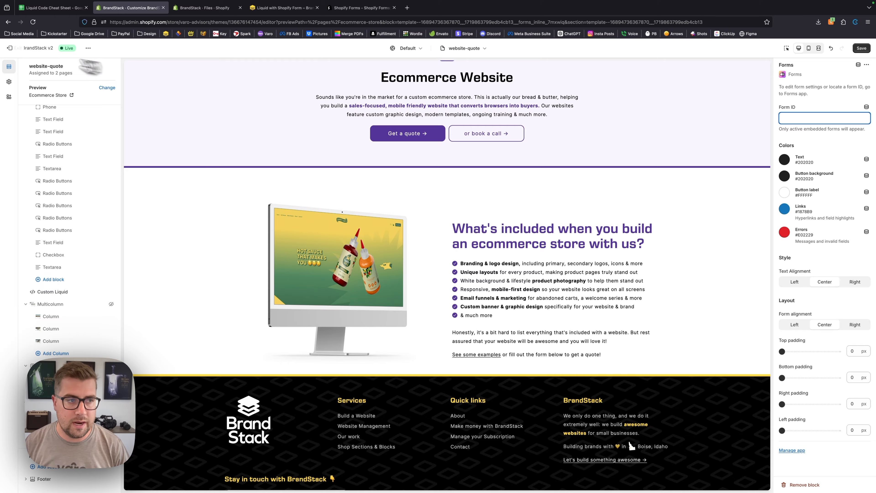
- Open the store admin in a new tab and open Test Form in the Forms app
right_click(10, 48)
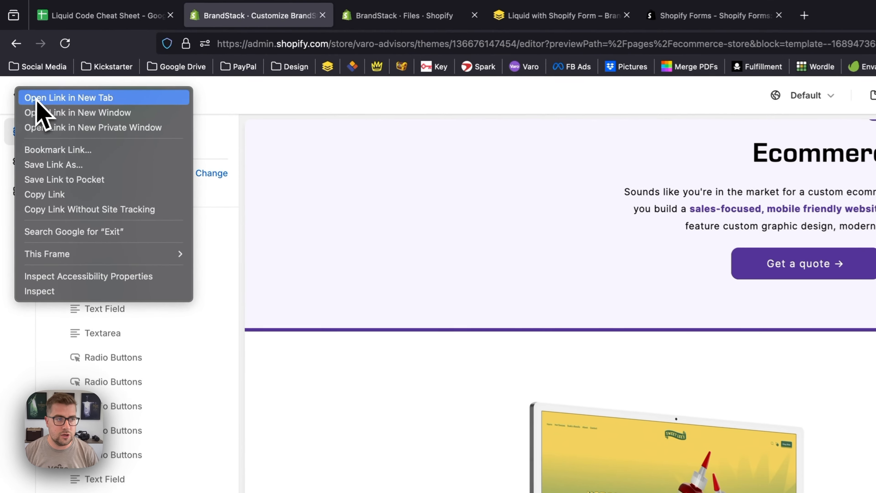
left_click(37, 100)
left_click(414, 18)
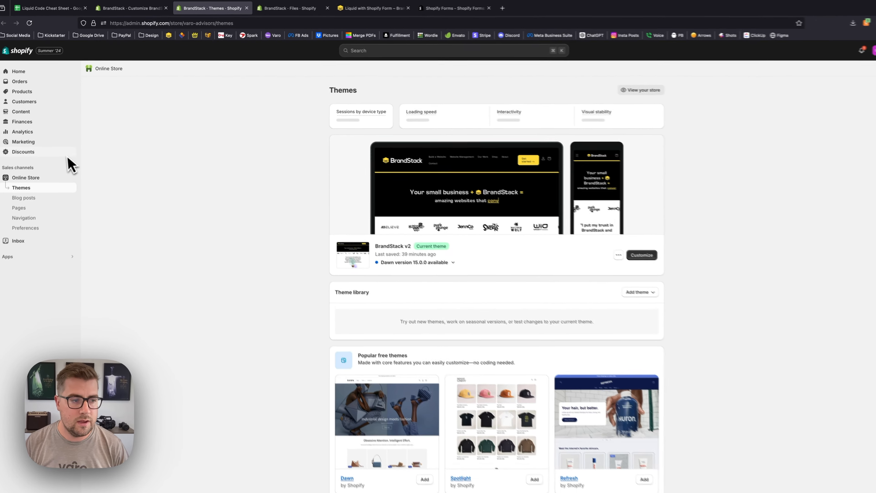
left_click(48, 244)
left_click(400, 93)
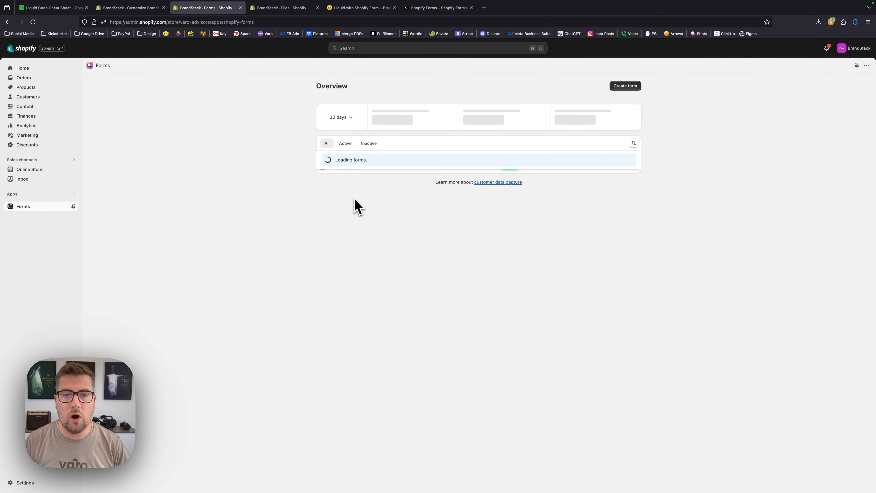
left_click(353, 170)
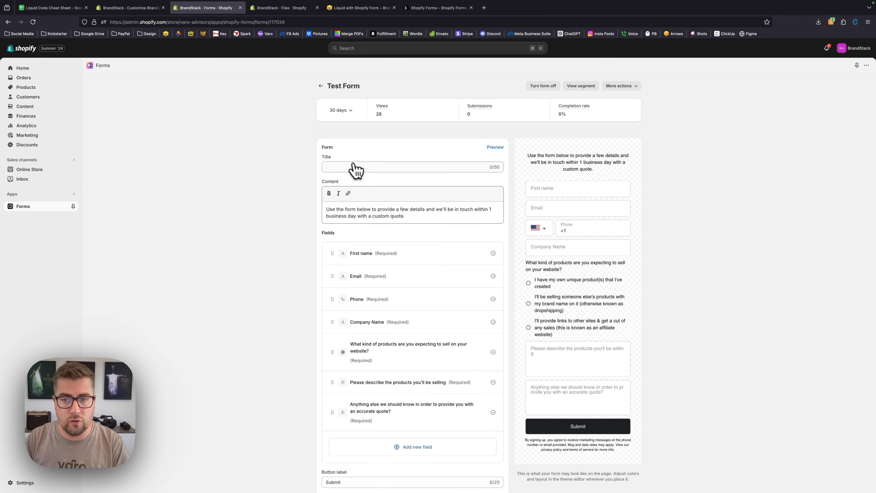
- Review Test Form's fields and copy its form ID
scroll(528, 190, "down", 1)
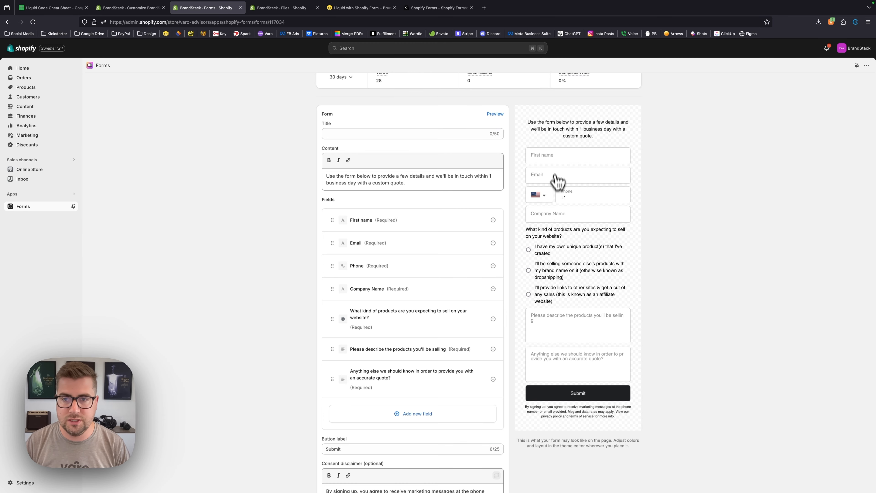
scroll(557, 183, "up", 2)
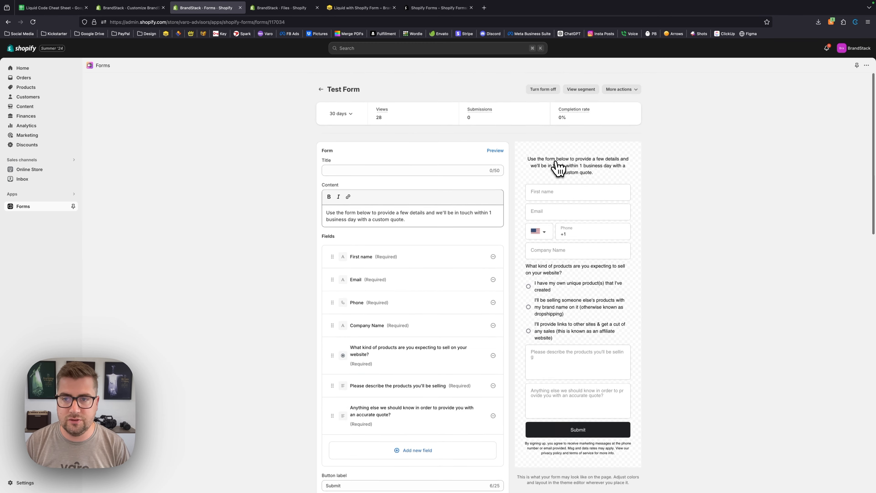
left_click(638, 87)
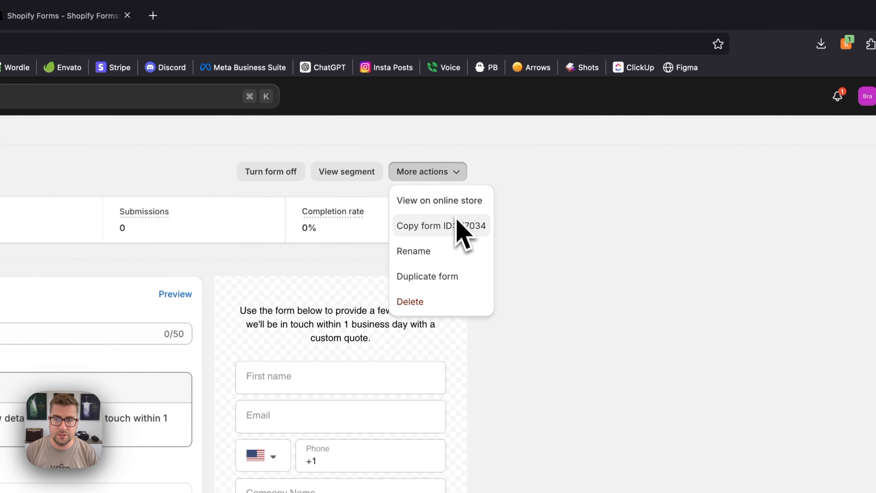
left_click(440, 225)
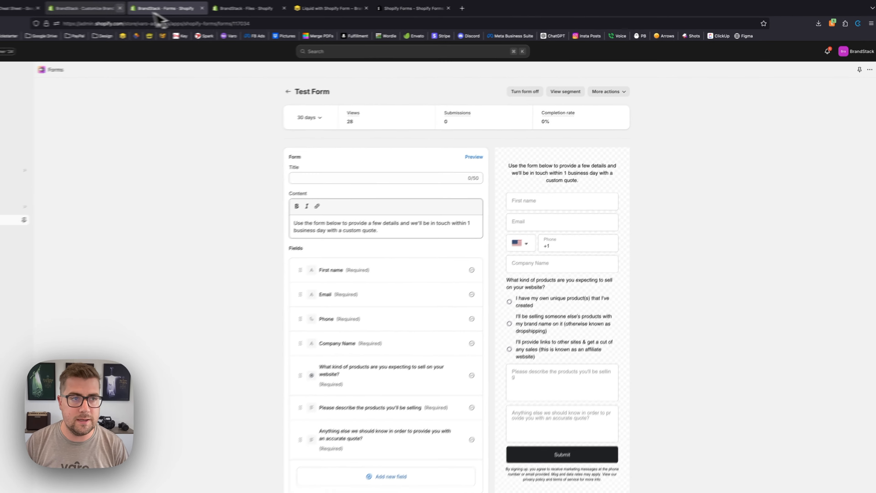
- Return to the theme editor and set the Forms block's Form ID to 117034, checking the form in the preview
left_click(129, 8)
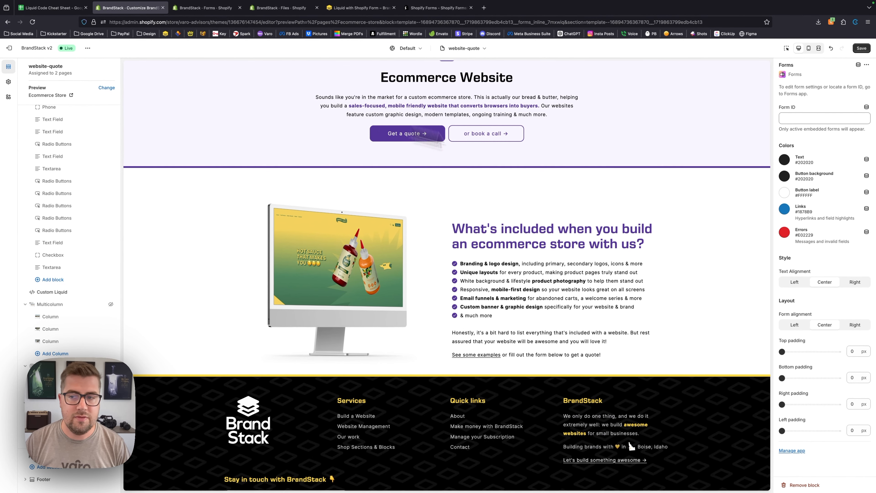
left_click(796, 119)
key("ctrl+v")
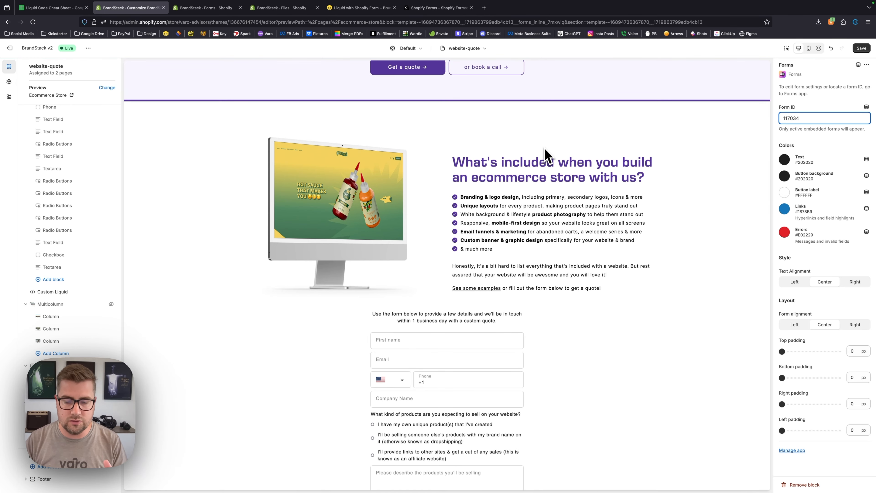
scroll(546, 155, "down", 4)
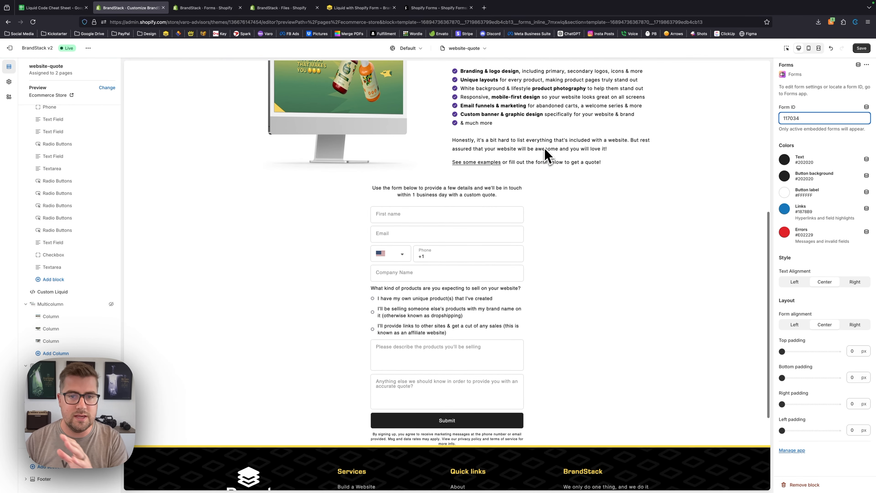
scroll(548, 156, "down", 1)
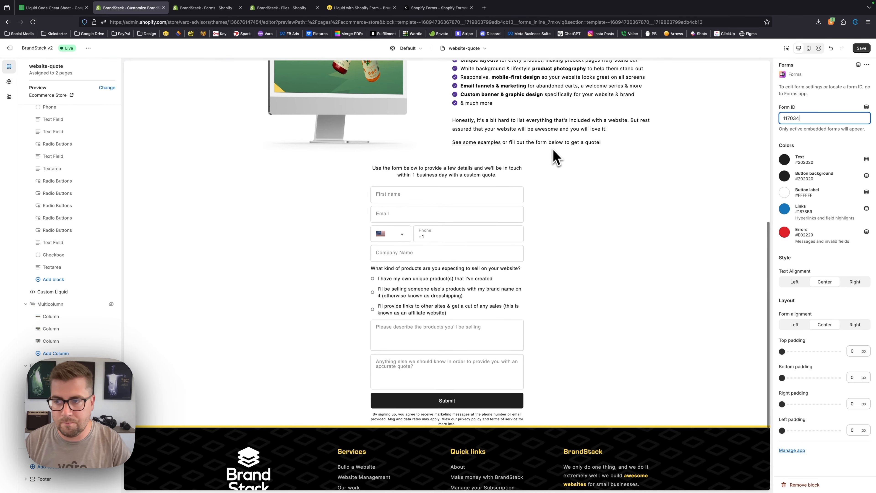
- Set the Forms block's text color to red #FF3535 and its text alignment to Left
left_click(787, 161)
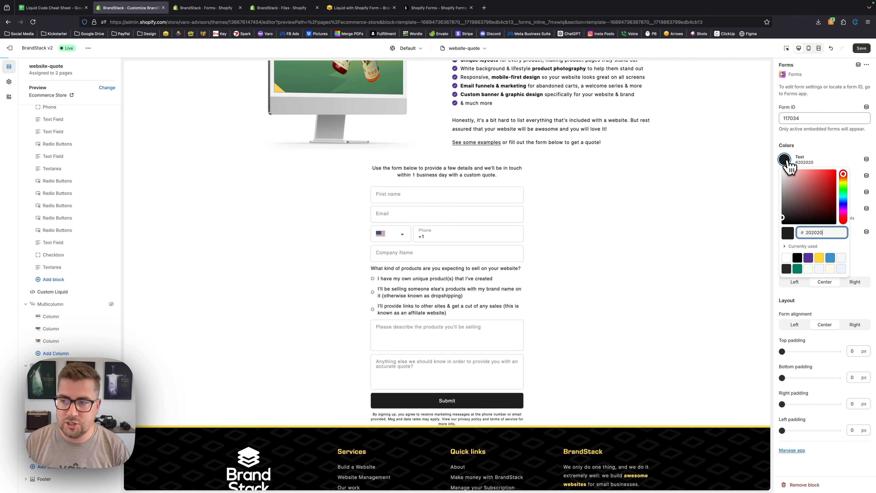
left_click_drag(817, 183, 822, 168)
left_click(804, 149)
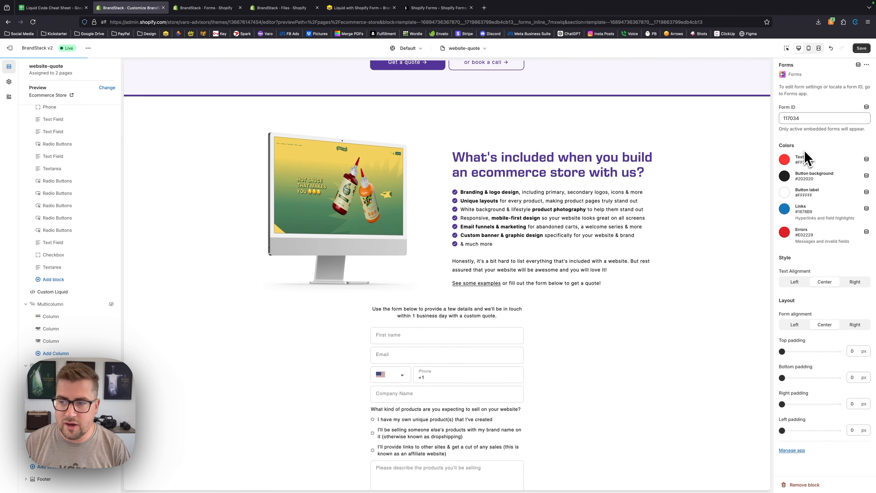
scroll(644, 204, "down", 4)
scroll(513, 302, "down", 4)
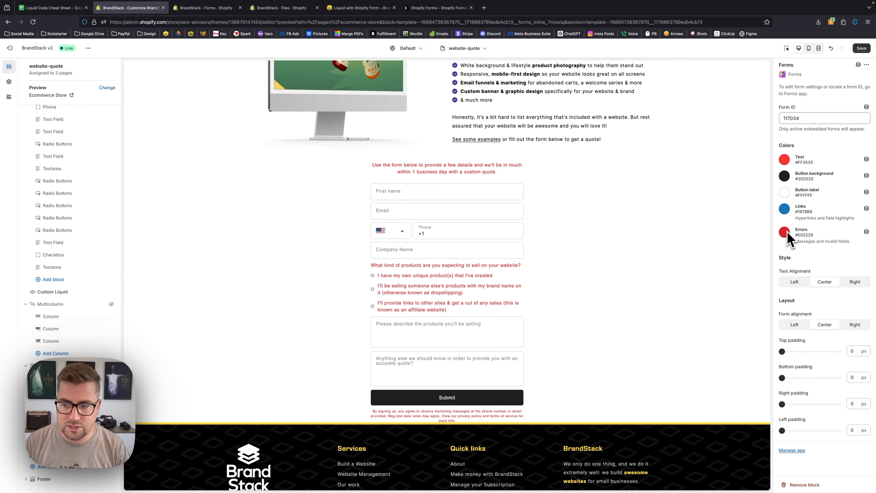
left_click(796, 282)
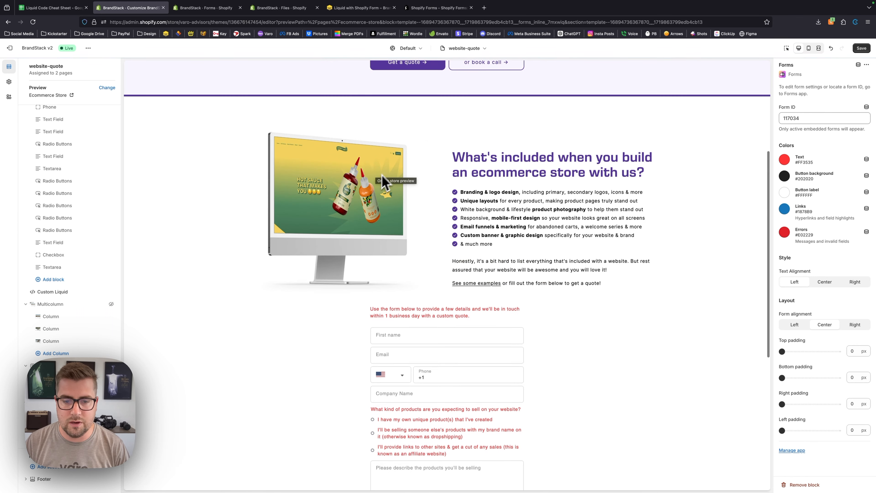
scroll(717, 271, "down", 5)
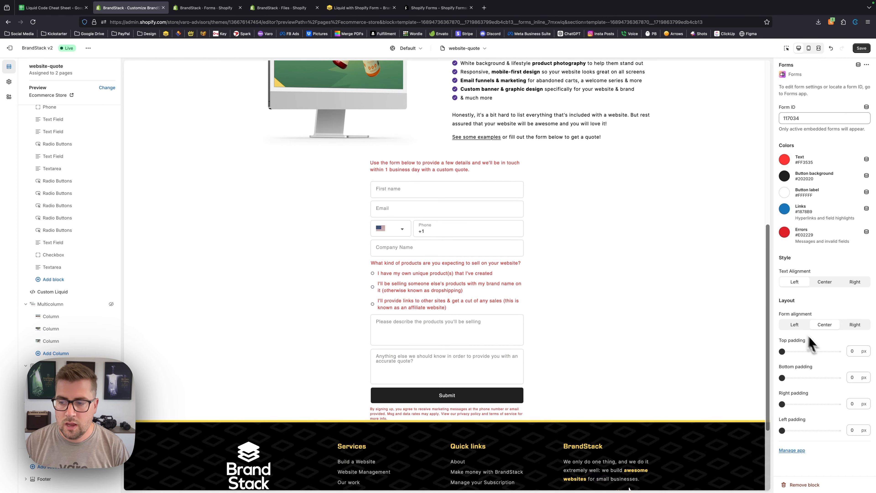
- Try the Left and Right form alignments on the Forms block, ending on Center
left_click(798, 326)
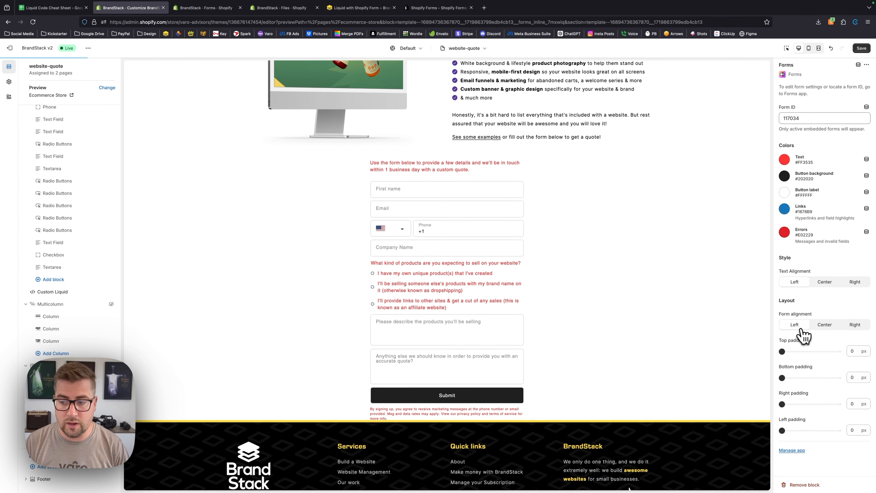
left_click(855, 325)
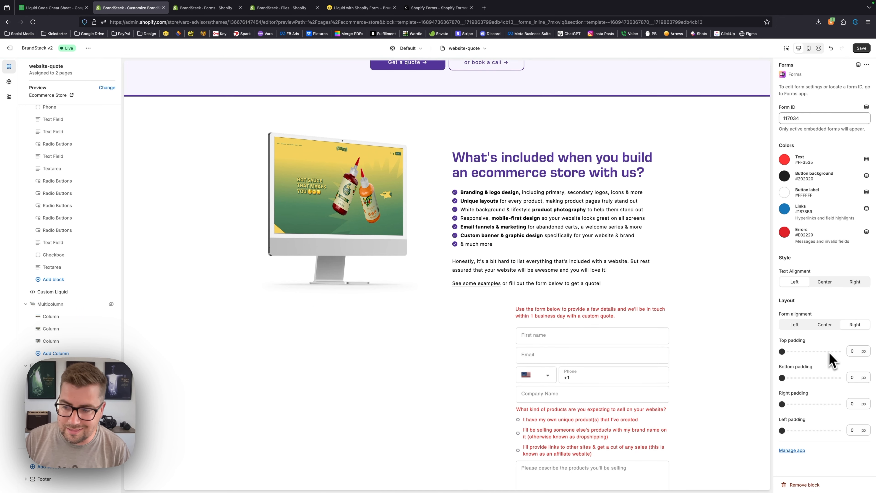
left_click(826, 326)
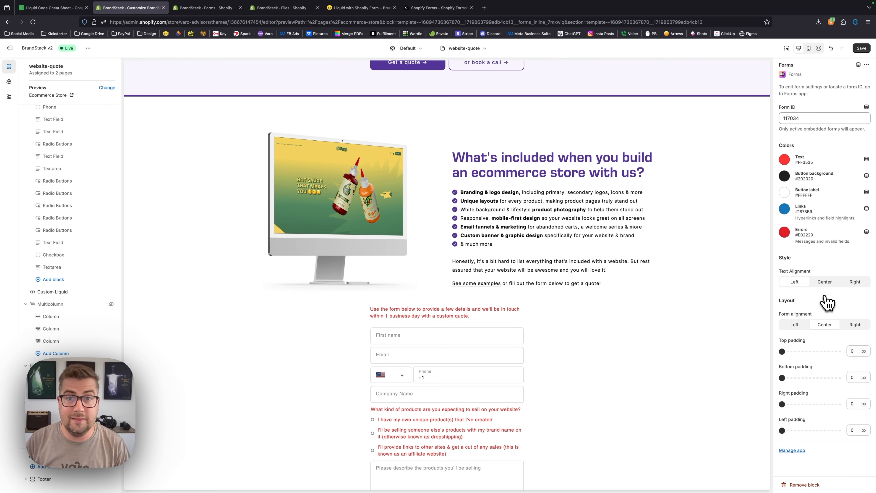
- Remove the Apps section containing the Forms block from the template
scroll(709, 288, "down", 5)
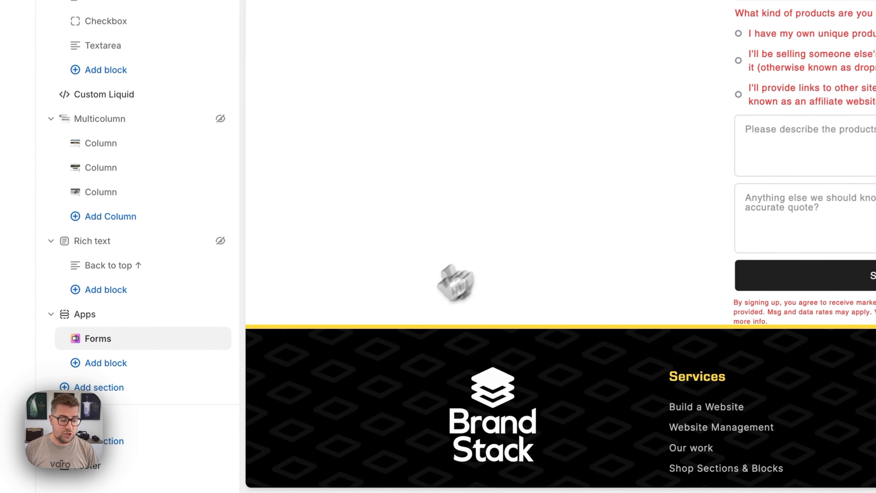
mouse_move(92, 405)
left_click(205, 313)
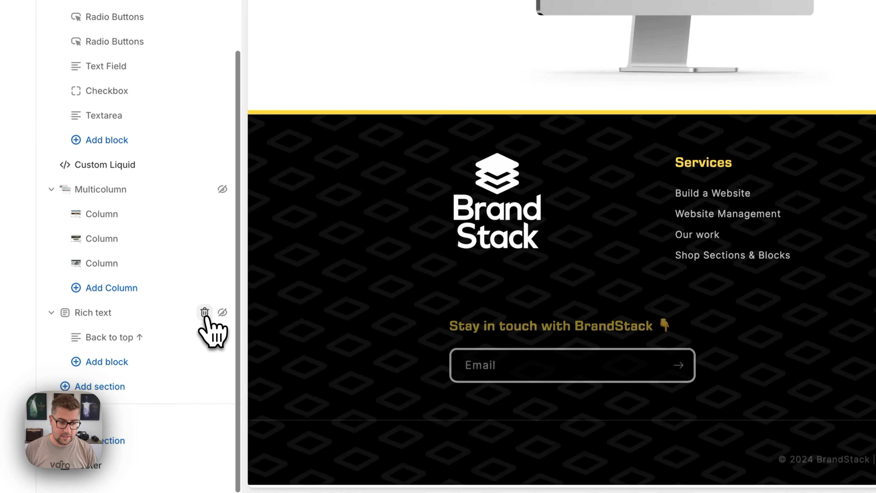
- Search the available theme sections for "liquid" and add the Liquid with Shopify Form section below Rich text
left_click(123, 386)
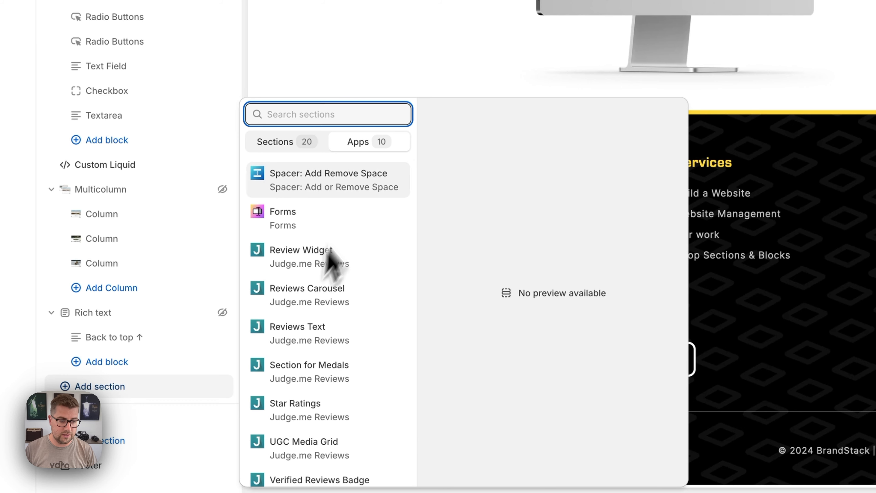
left_click(293, 149)
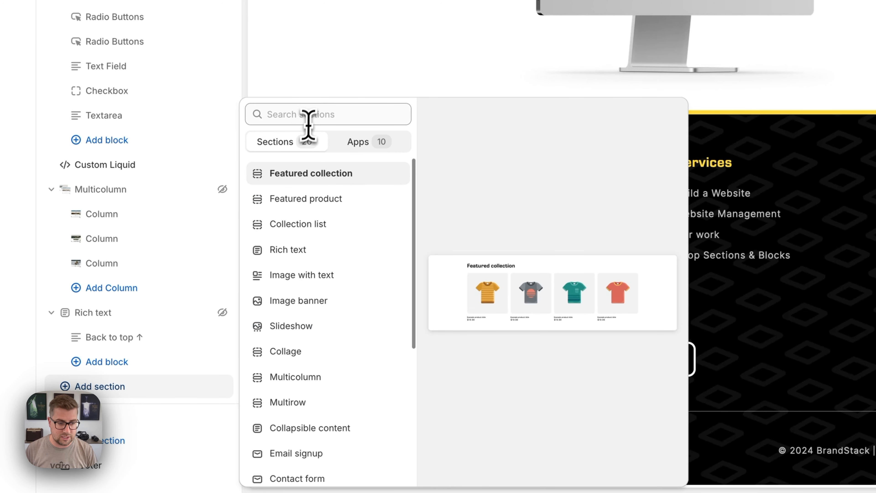
type("liquid")
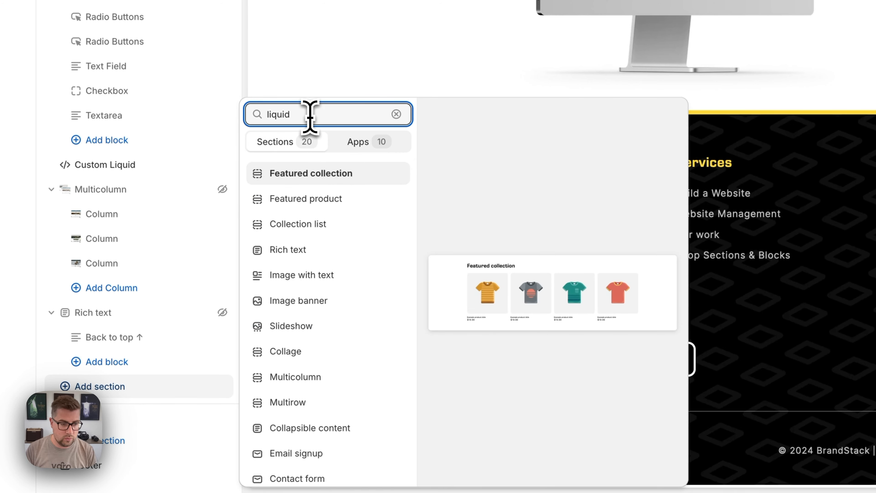
left_click(327, 200)
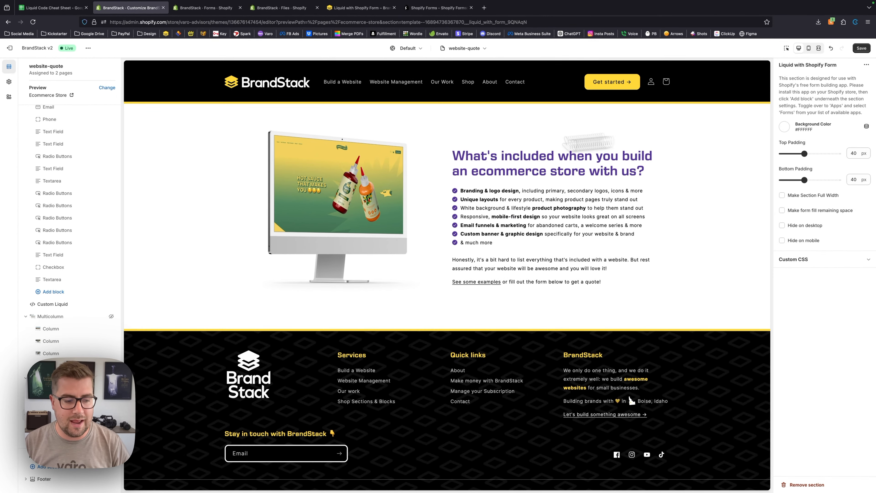
- Add a Custom Liquid block and the Forms app block to the Liquid with Shopify Form section
left_click(65, 426)
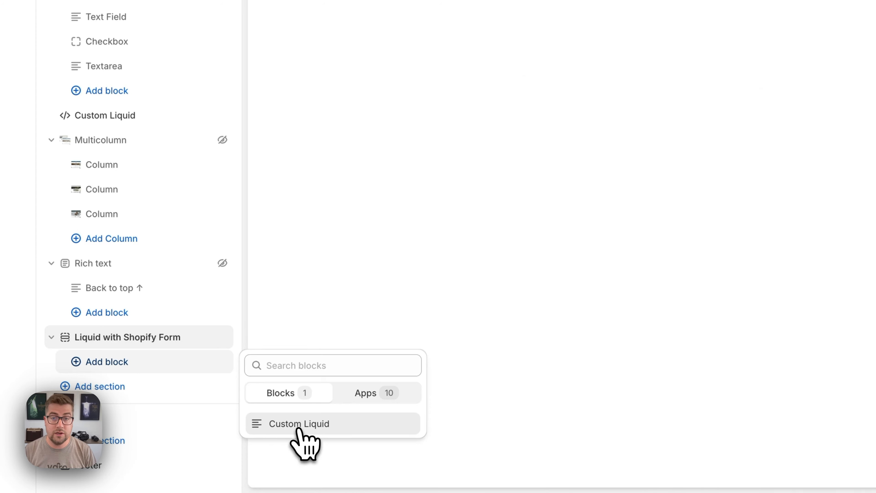
left_click(300, 428)
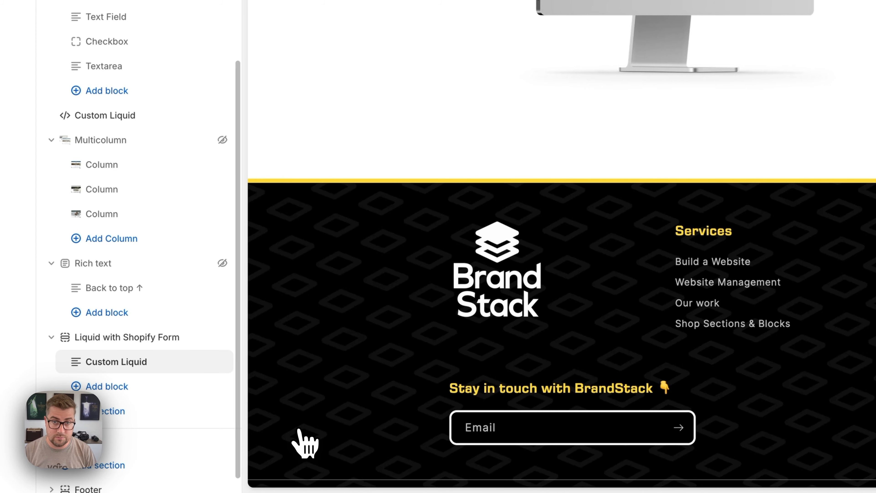
left_click(115, 389)
left_click(371, 417)
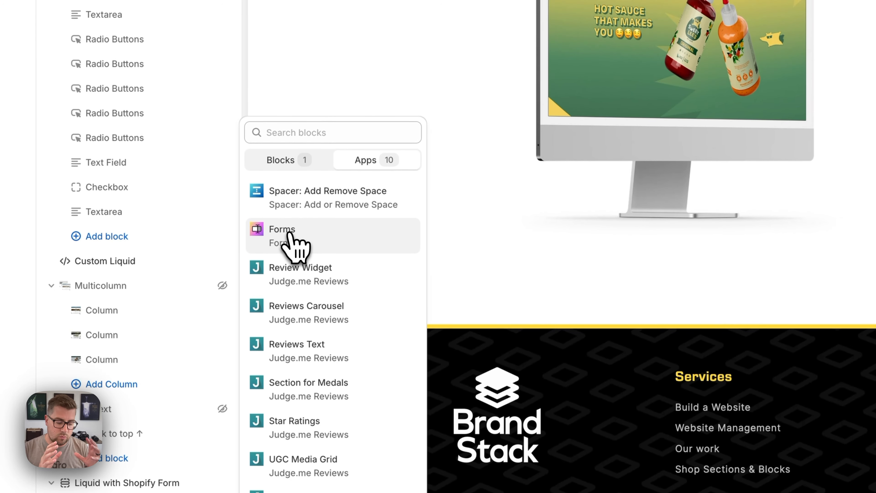
left_click(295, 242)
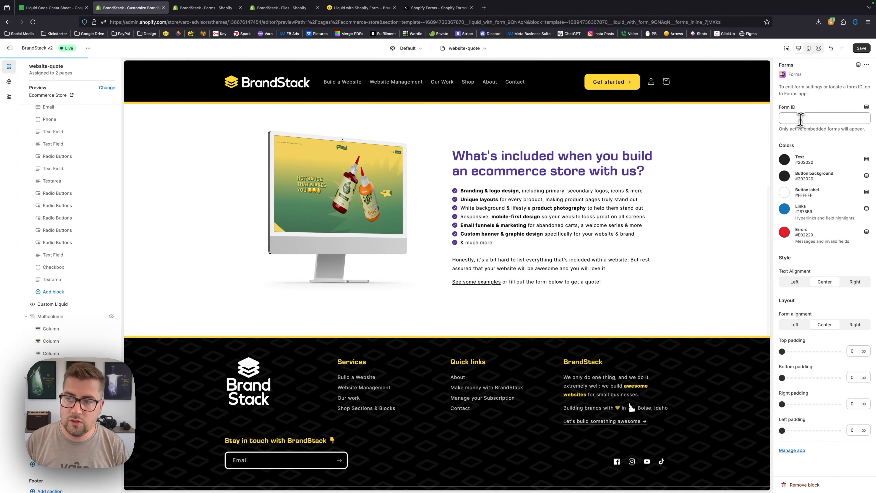
- Set the new Forms block's Form ID to 117034 and check the form in the page preview
left_click(807, 118)
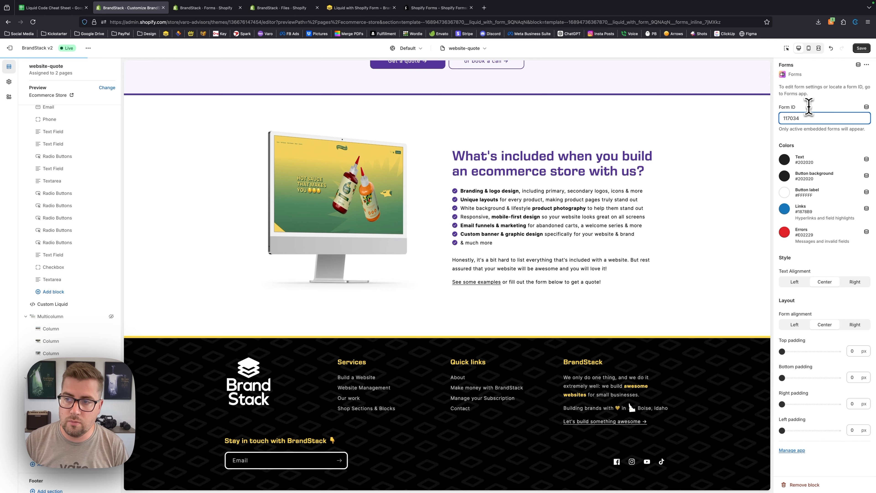
scroll(630, 176, "down", 5)
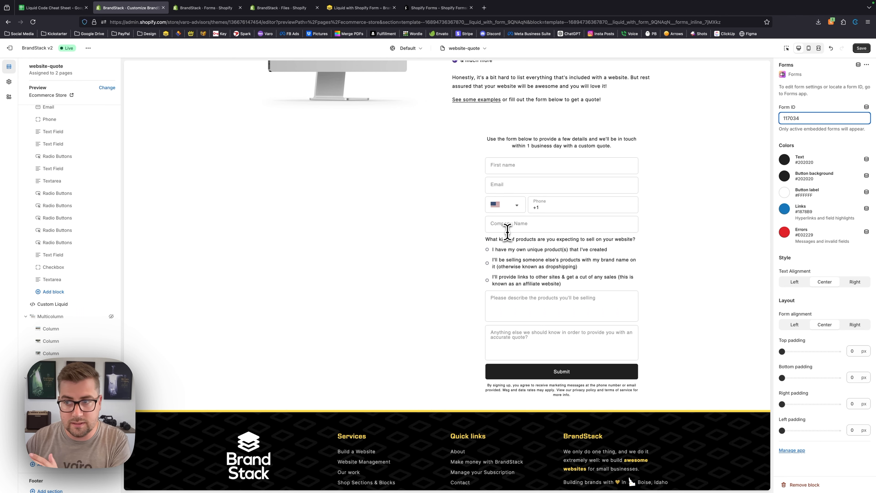
scroll(507, 231, "down", 5)
scroll(508, 232, "up", 5)
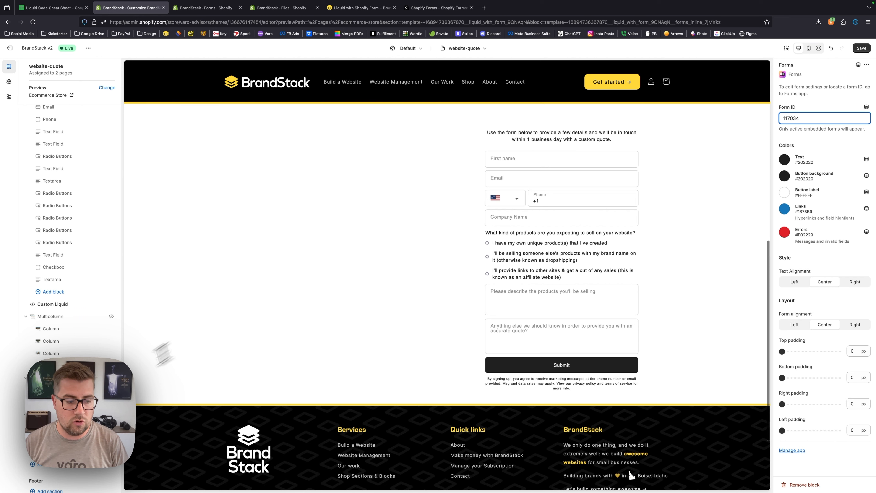
- Open the Custom Liquid block's code for editing and look up the "Add an image" code in the Liquid Code Cheat Sheet spreadsheet
left_click(69, 390)
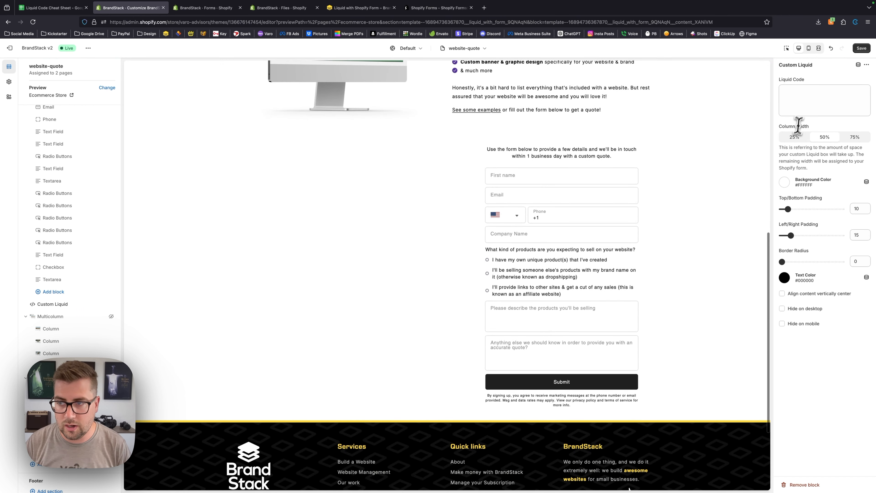
left_click(809, 102)
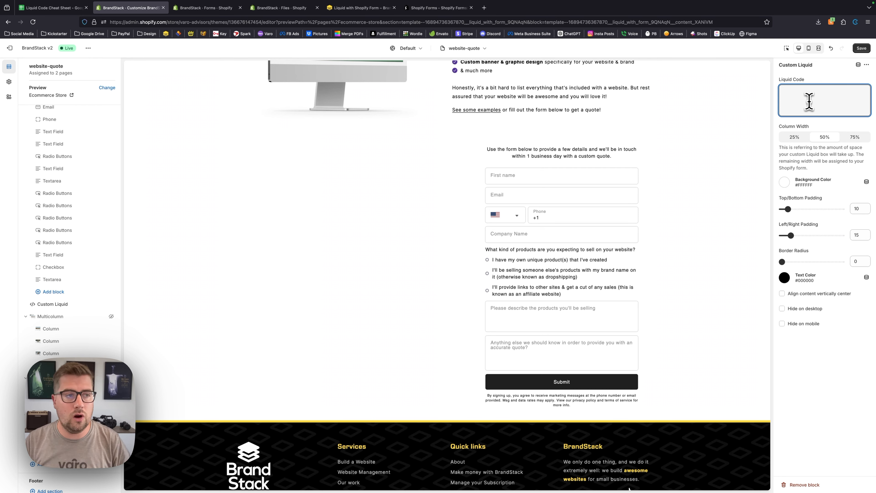
left_click(52, 8)
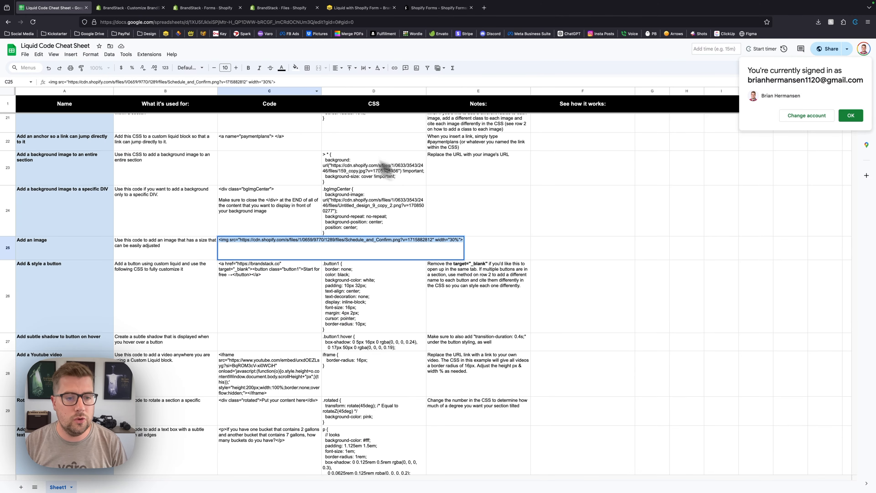
scroll(442, 182, "up", 2)
left_click(332, 181)
scroll(272, 317, "down", 1)
scroll(272, 326, "down", 3)
scroll(272, 326, "up", 5)
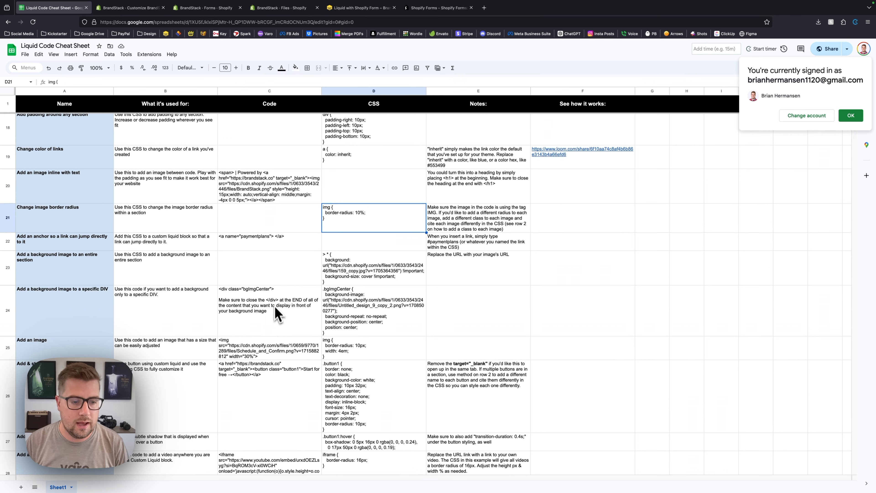
left_click(260, 348)
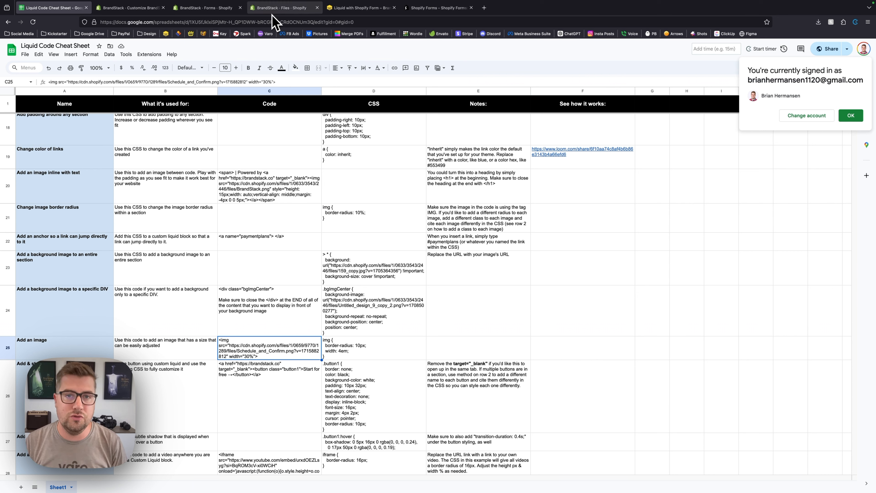
- Return to the theme editor and set the Custom Liquid block's background color to light red #FFB3B3
left_click(139, 10)
key("ctrl+Right")
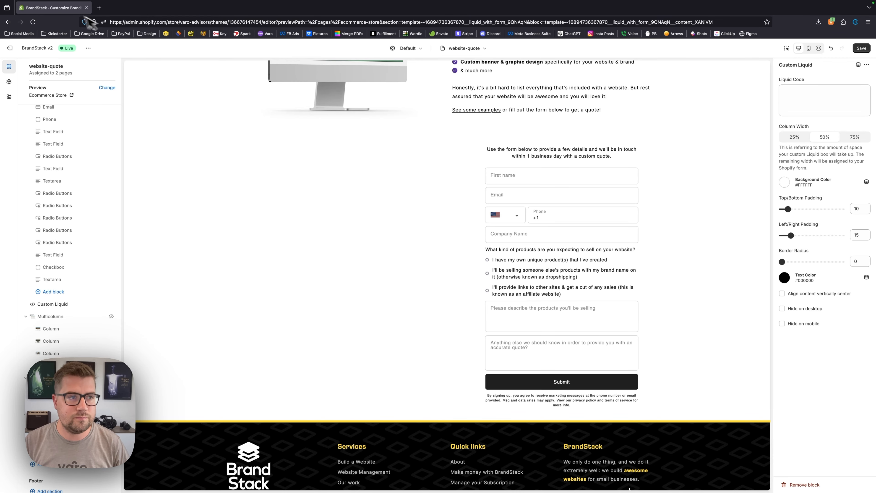
key("ctrl+Left")
left_click_drag(157, 24, 119, 8)
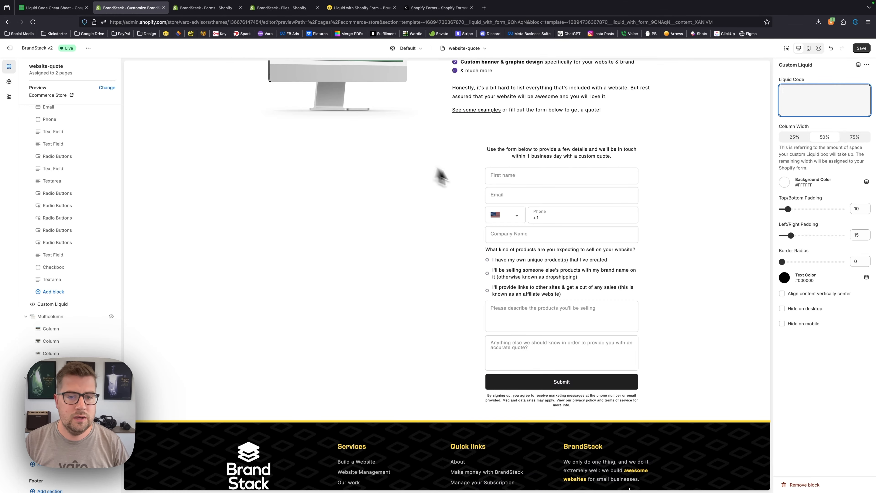
scroll(419, 223, "up", 1)
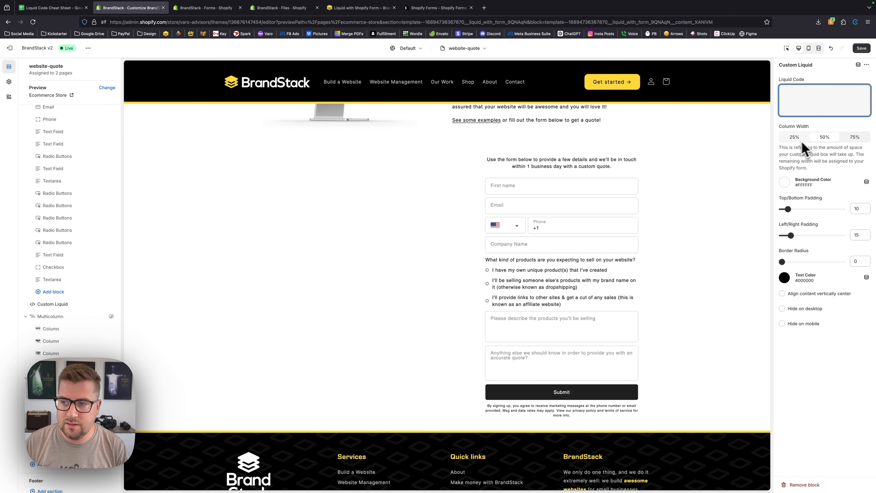
left_click(69, 427)
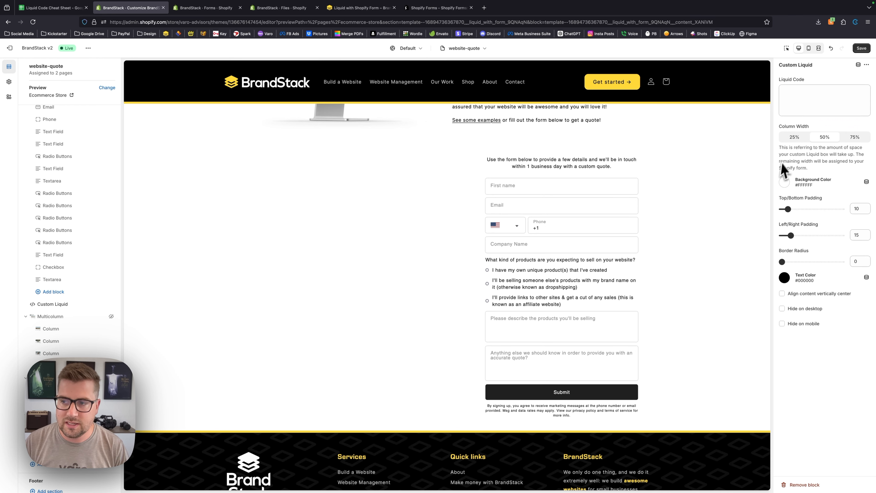
left_click(797, 97)
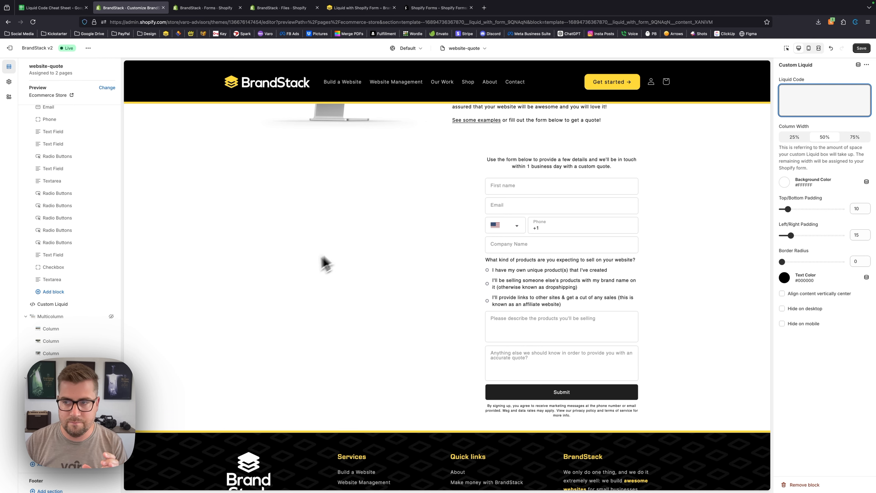
left_click(785, 182)
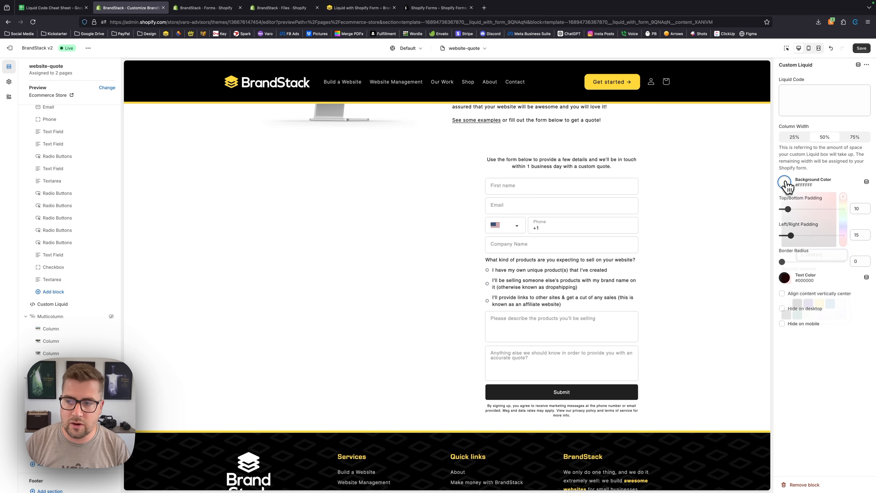
left_click_drag(790, 194, 798, 193)
left_click(785, 182)
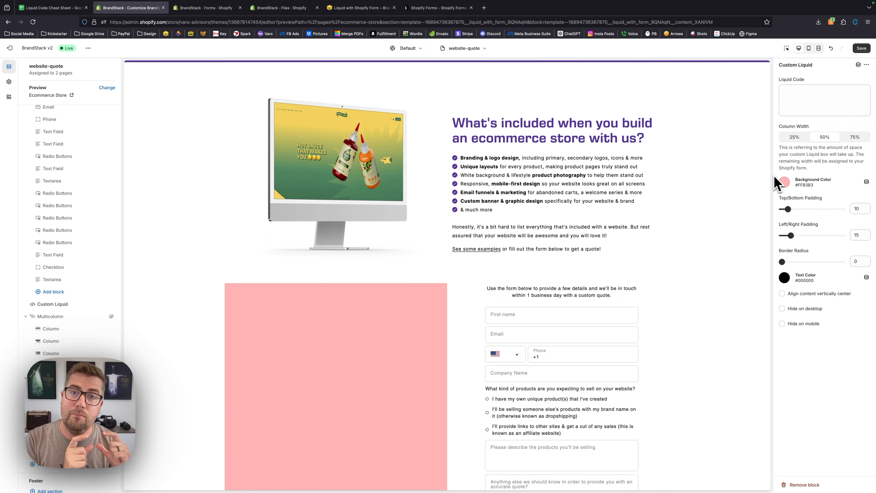
- Try the 25%, 50% and 75% column widths on the Custom Liquid block, ending on 75%
scroll(681, 182, "down", 3)
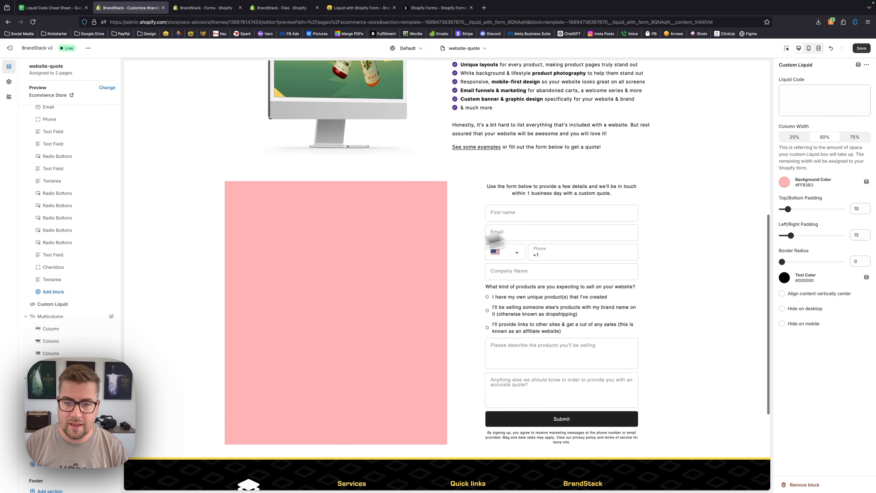
left_click(795, 138)
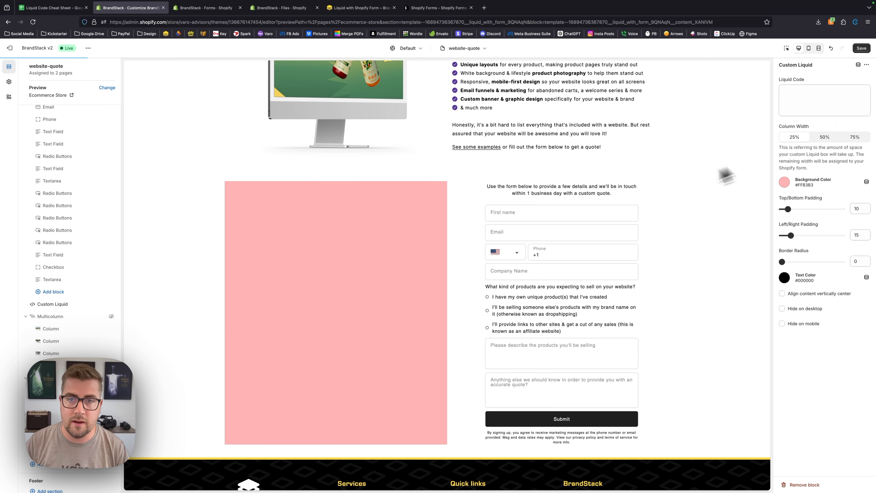
scroll(585, 183, "down", 4)
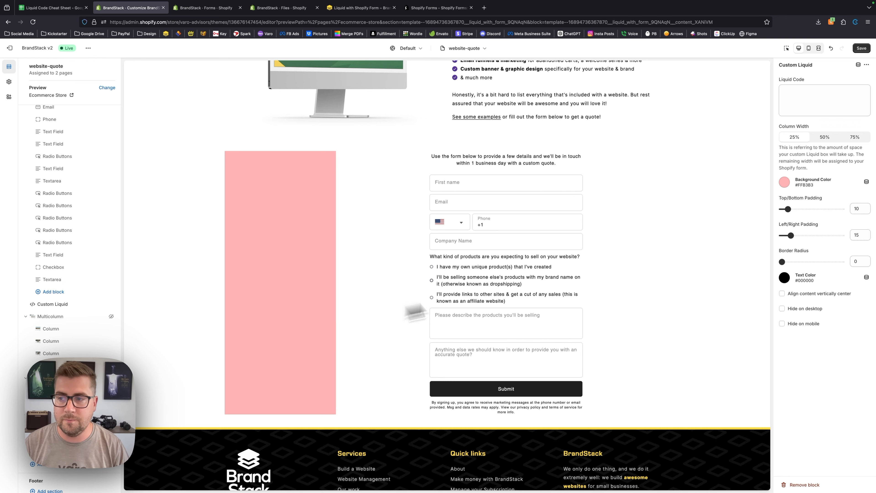
left_click(824, 138)
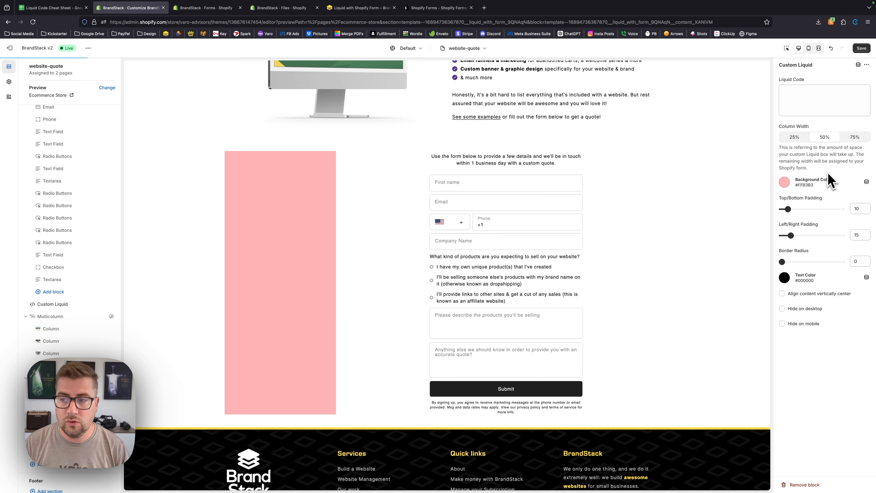
left_click(855, 138)
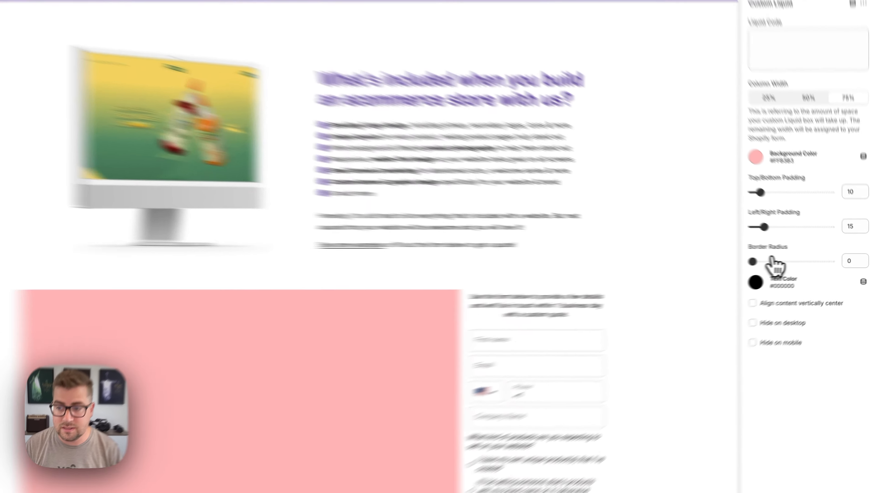
- Set the Custom Liquid block's border radius to 30 and its column width to 25%
left_click_drag(772, 261, 724, 261)
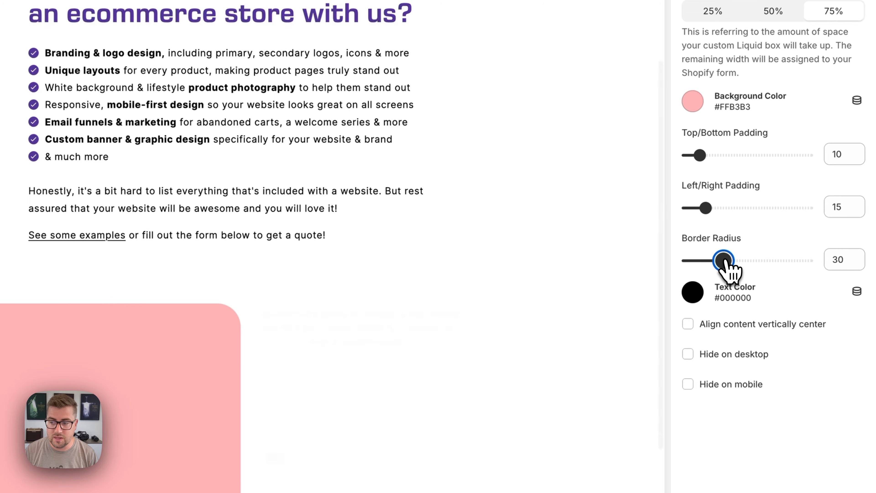
scroll(270, 212, "down", 3)
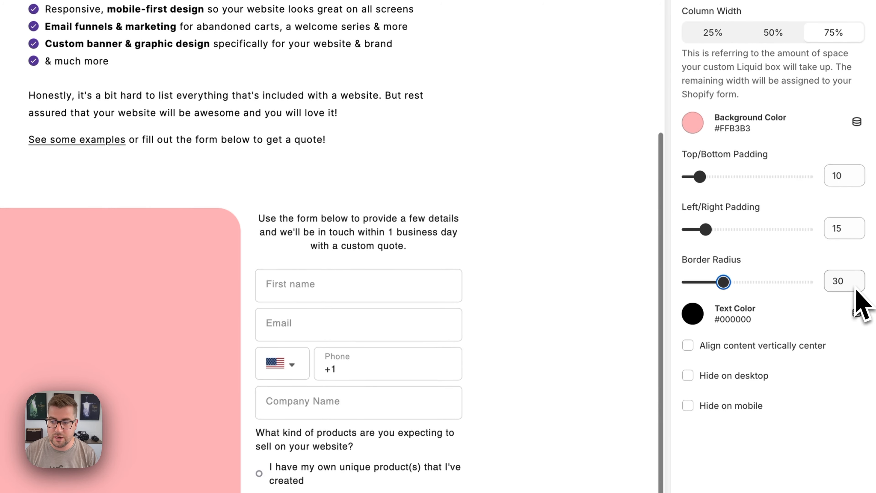
scroll(262, 334, "down", 5)
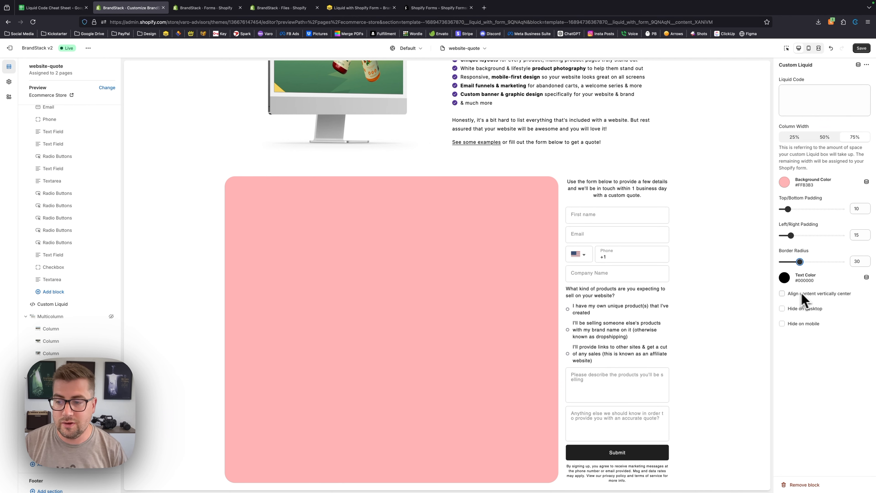
scroll(641, 261, "down", 3)
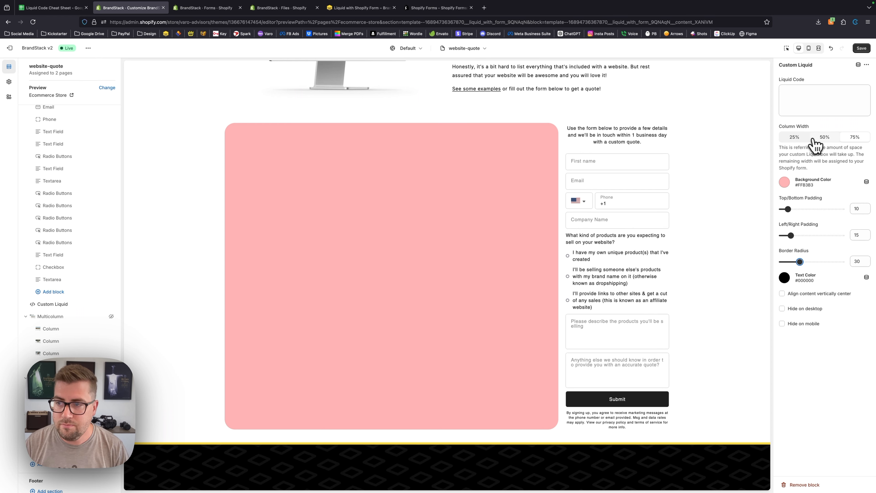
left_click(802, 138)
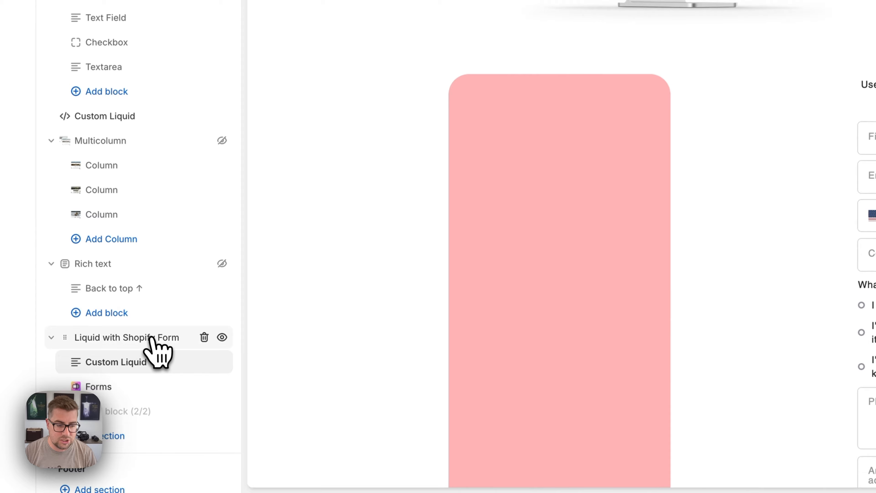
- Set the Liquid with Shopify Form section's background color to light gray #F6F6F6
left_click(152, 337)
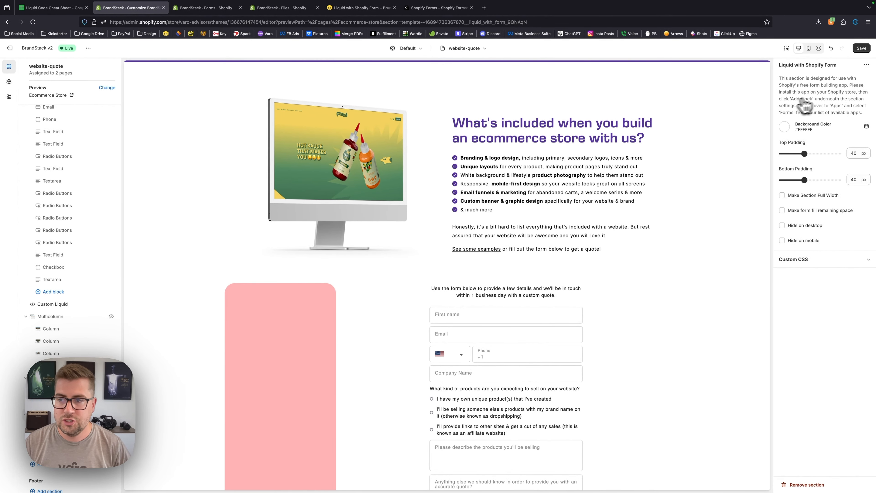
left_click(784, 127)
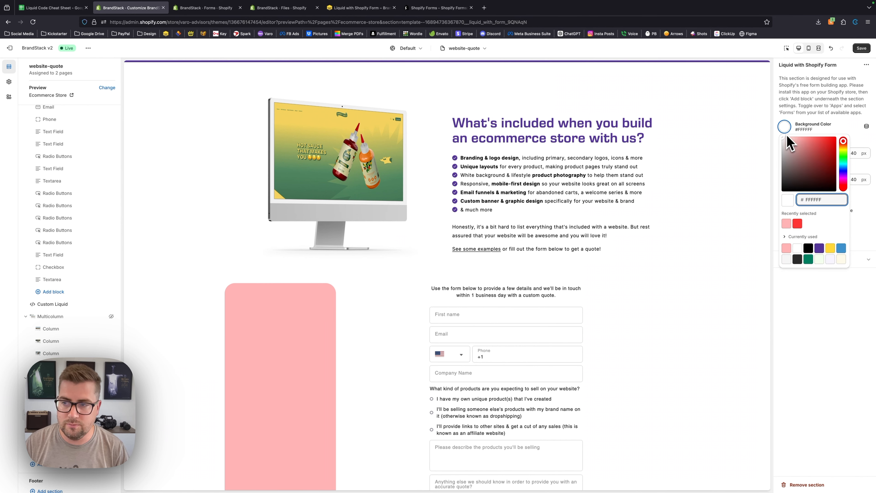
left_click(787, 144)
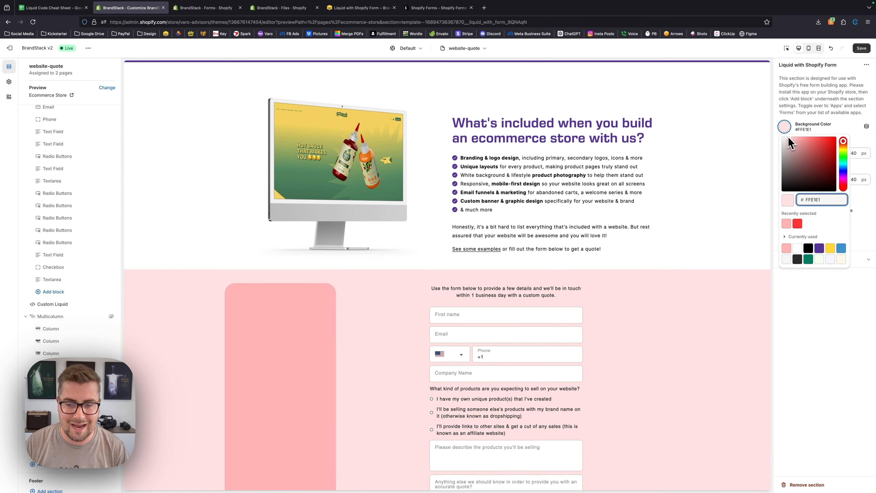
left_click_drag(787, 144, 785, 145)
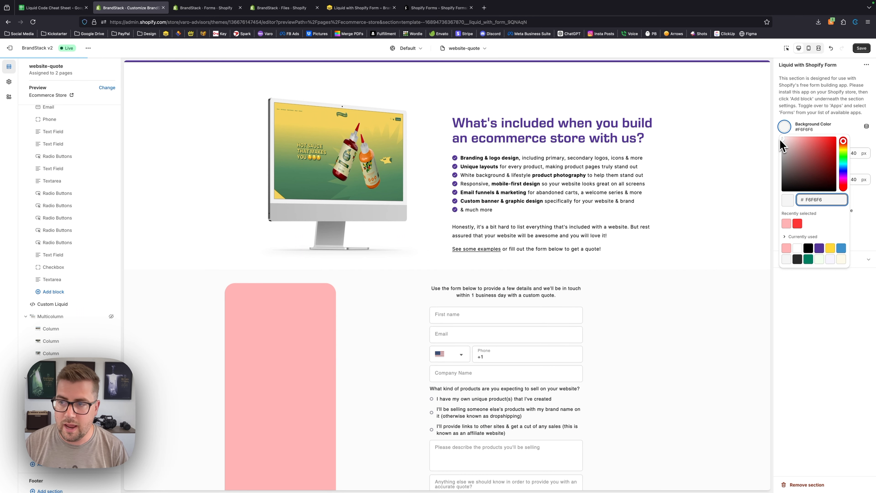
scroll(738, 129, "down", 5)
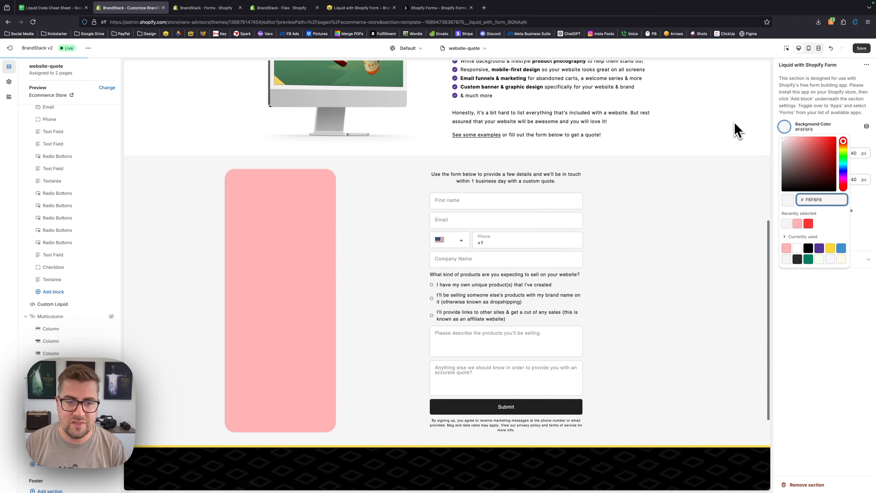
scroll(660, 348, "up", 4)
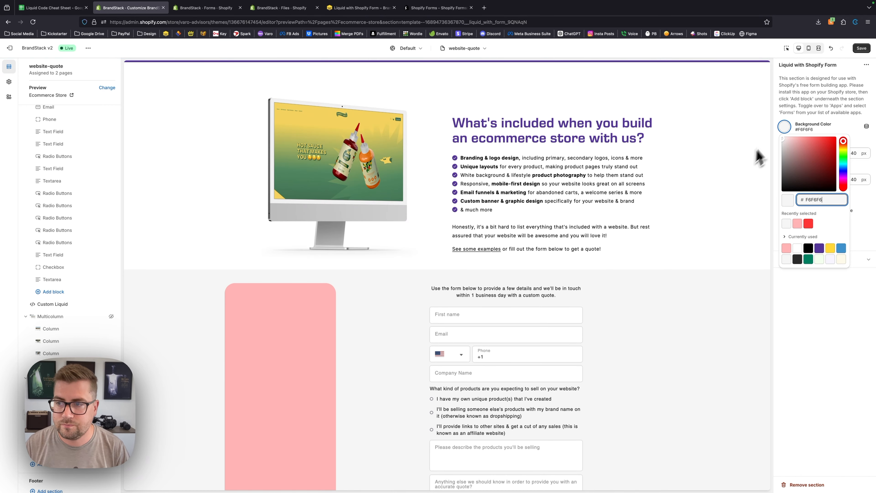
left_click(780, 128)
- Set the section's top padding to 80 px and bottom padding to 84 px, then try the full-width option and switch it off again
left_click_drag(804, 153, 826, 153)
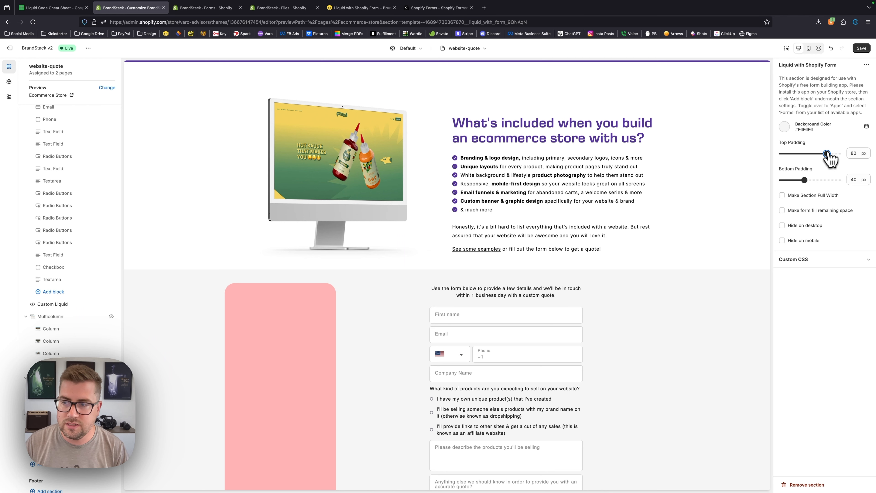
left_click(829, 179)
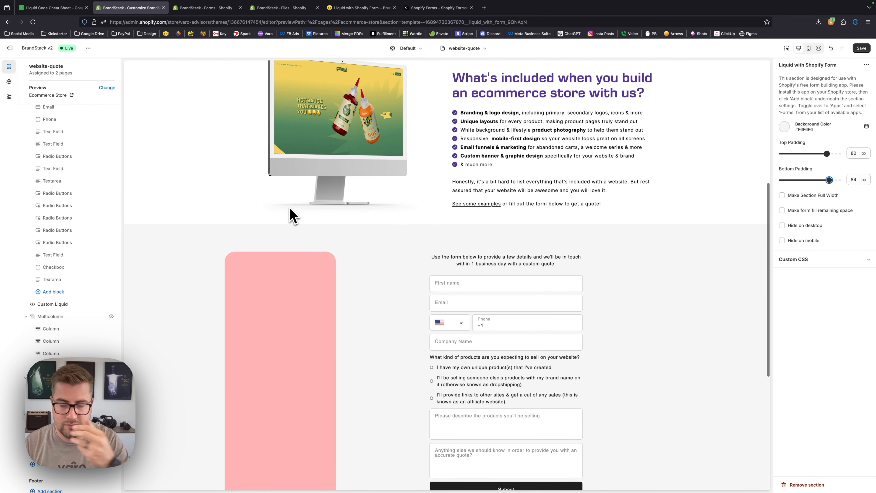
left_click(809, 196)
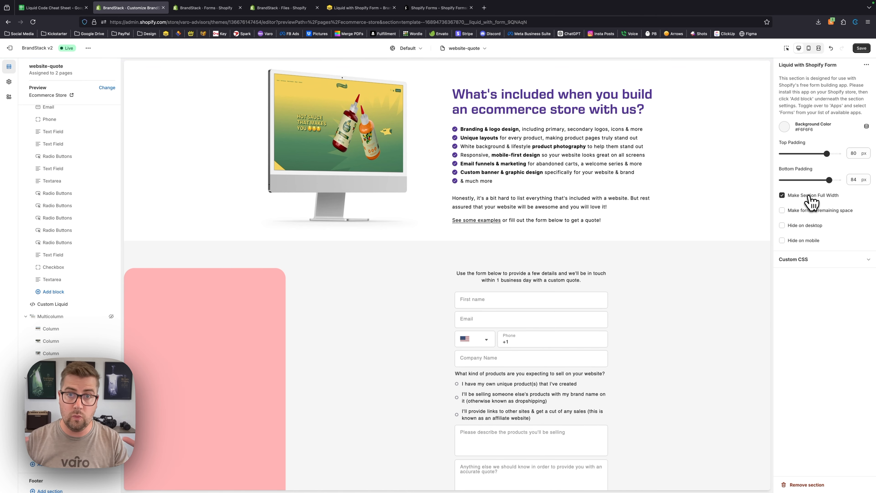
left_click(810, 201)
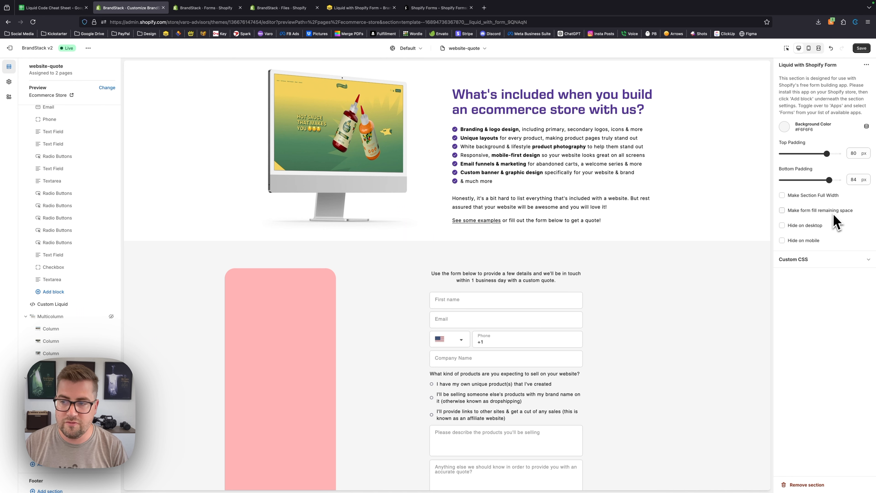
- Make the form fill the remaining space in the section and check the layout in the preview
scroll(720, 221, "down", 5)
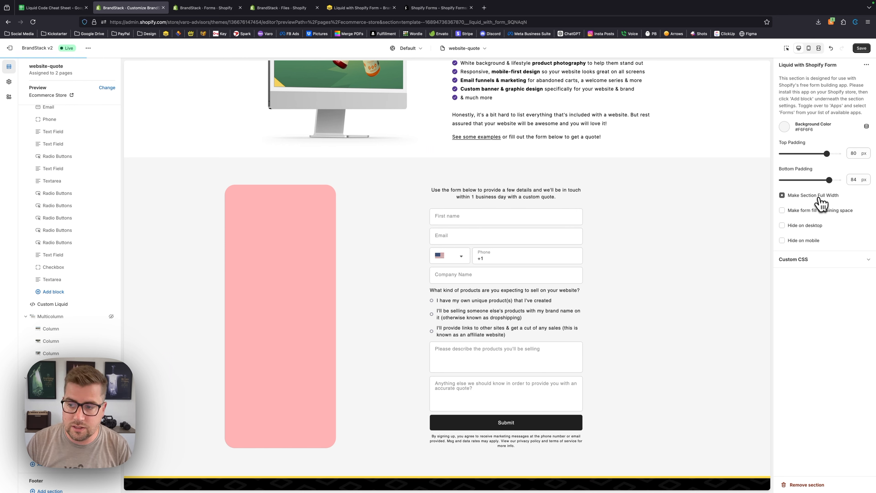
left_click(824, 211)
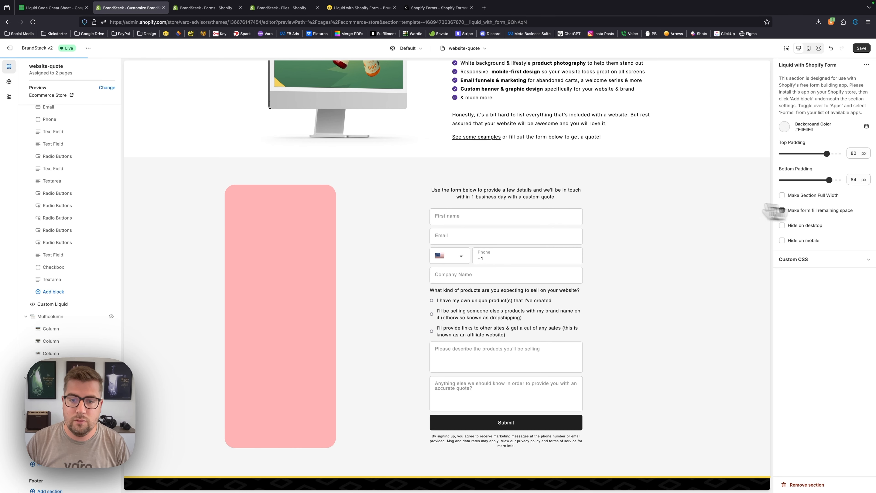
scroll(685, 278, "down", 4)
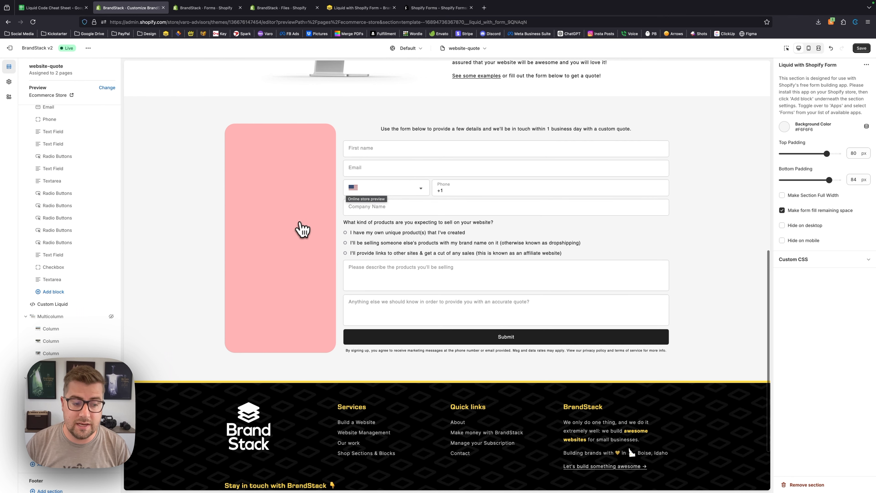
scroll(264, 261, "up", 1)
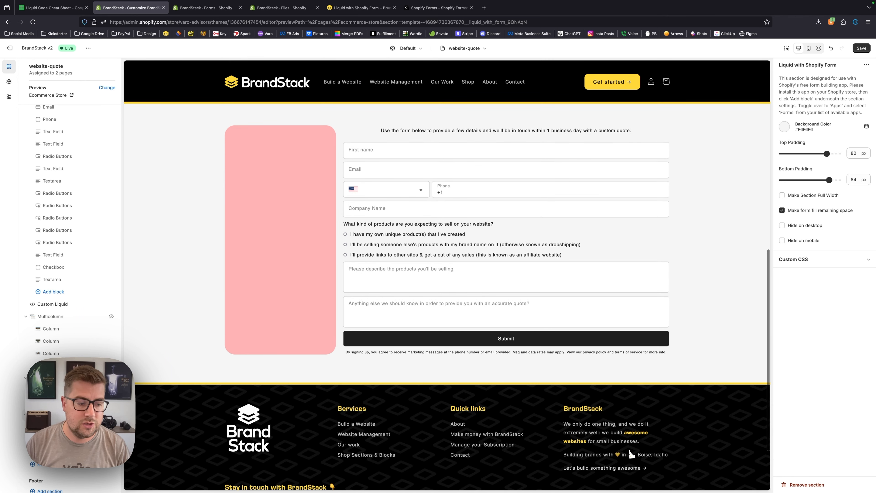
- Compare the 50% and 75% column widths on the Custom Liquid block, settle on 50%, and reopen the section's settings
left_click(52, 390)
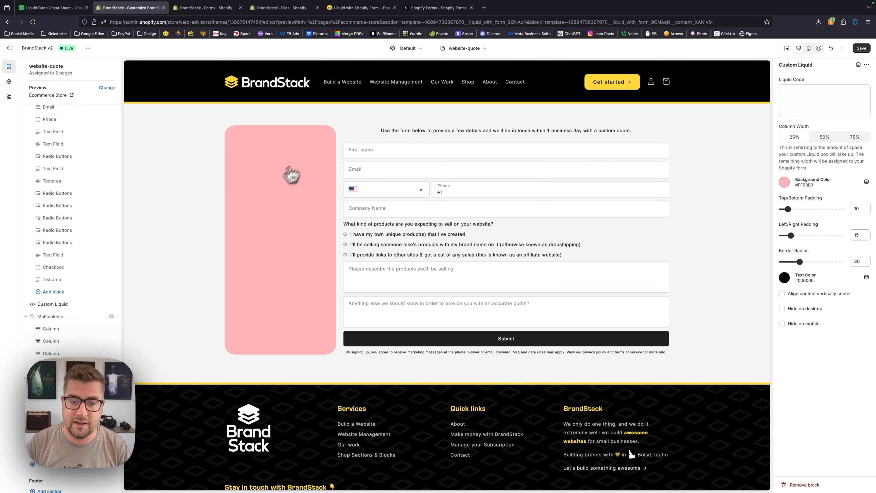
left_click(826, 138)
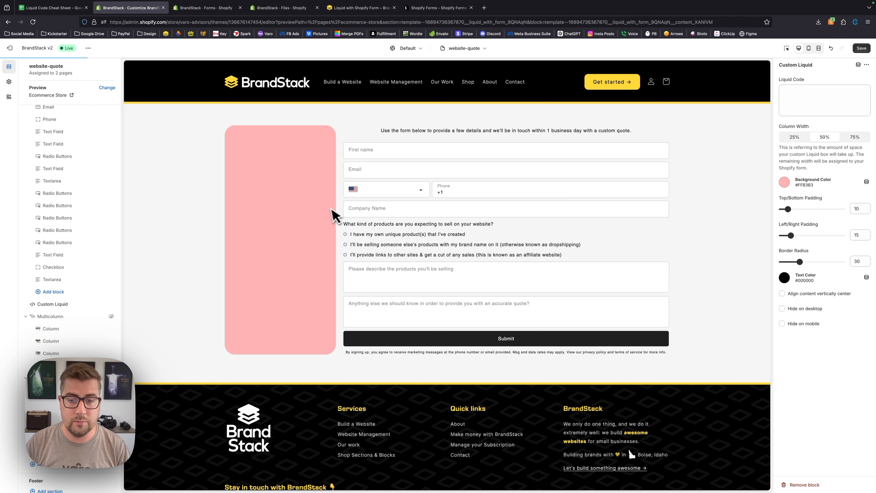
scroll(531, 314, "down", 5)
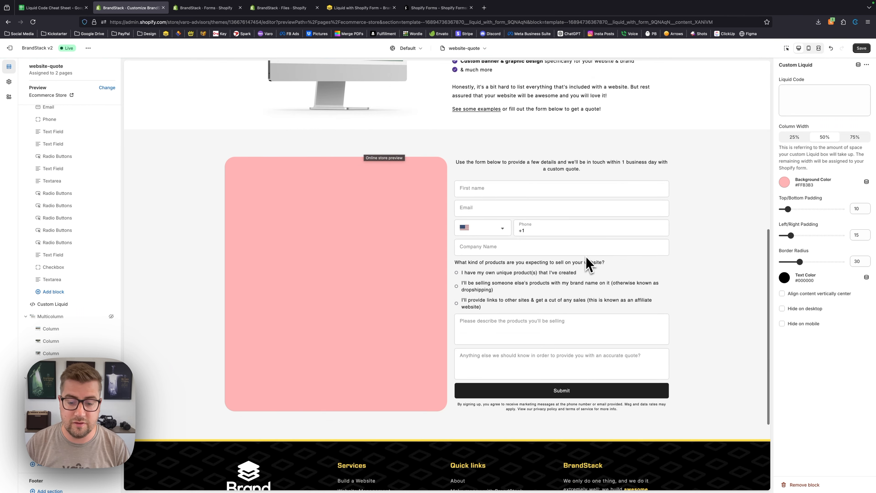
left_click(862, 138)
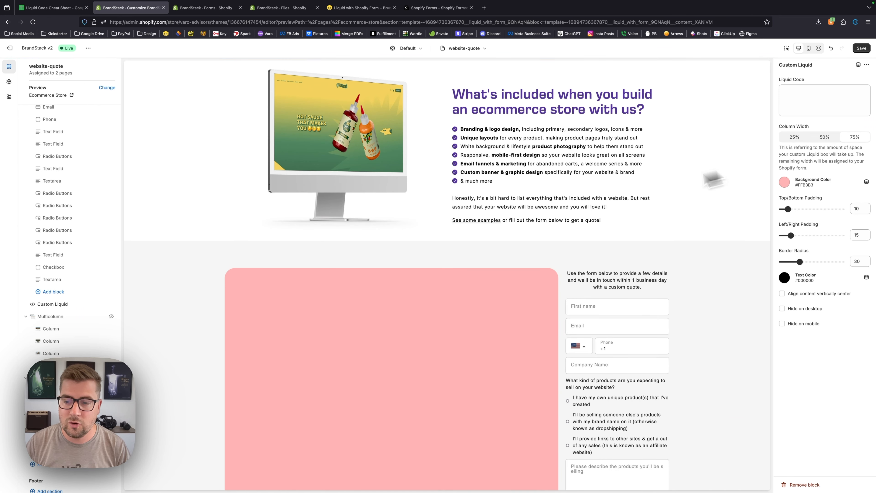
scroll(704, 173, "down", 4)
left_click(828, 138)
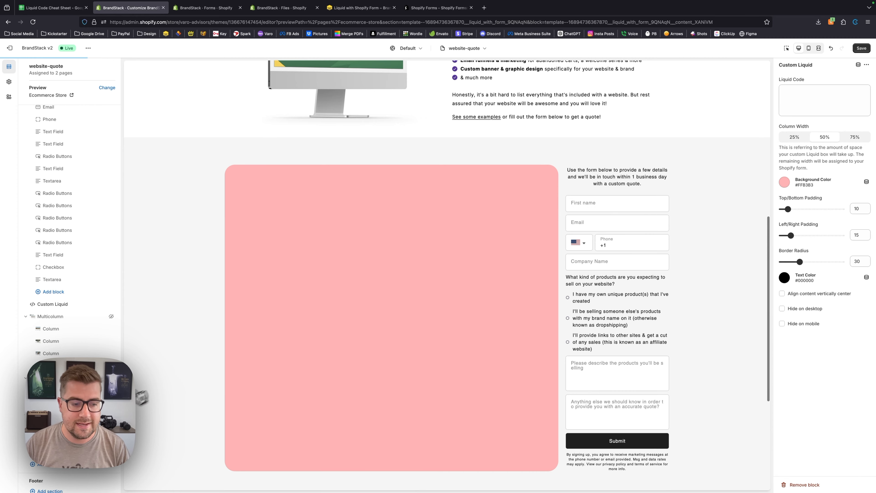
left_click(57, 415)
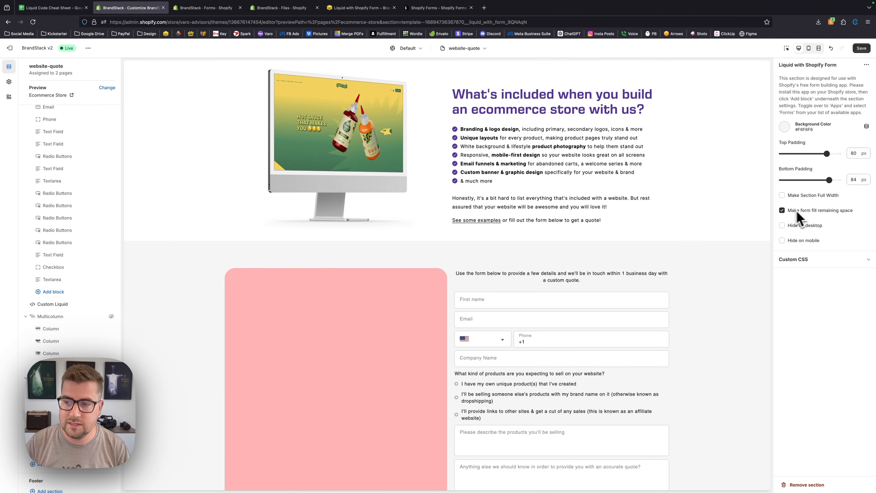
scroll(496, 165, "down", 4)
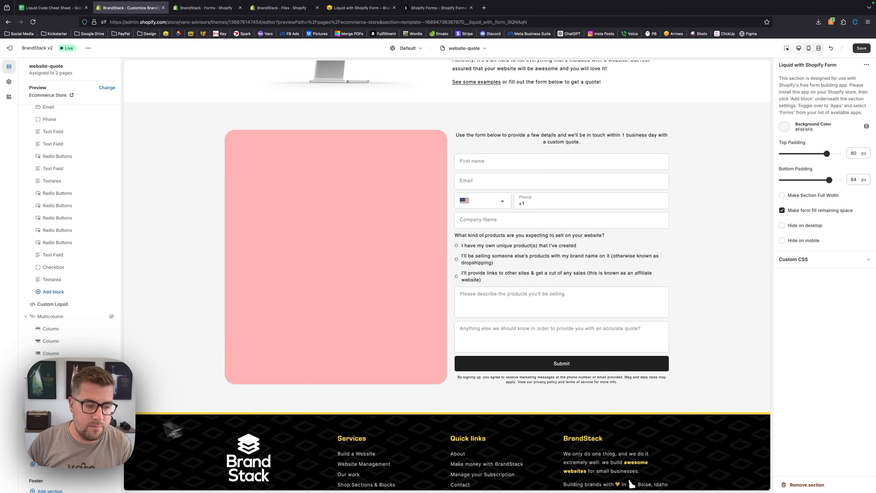
- Enter the heading "<h1>Let us build your website for you</h1>" as Liquid code in the Custom Liquid block
left_click(58, 428)
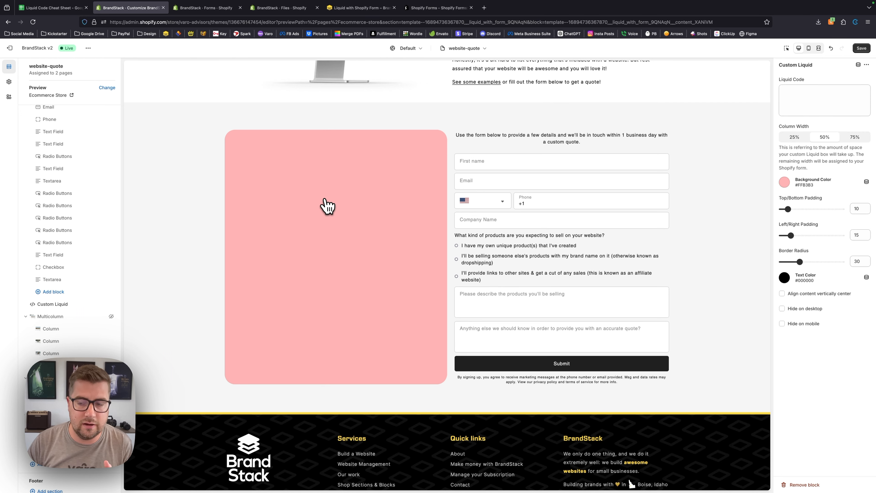
left_click(783, 99)
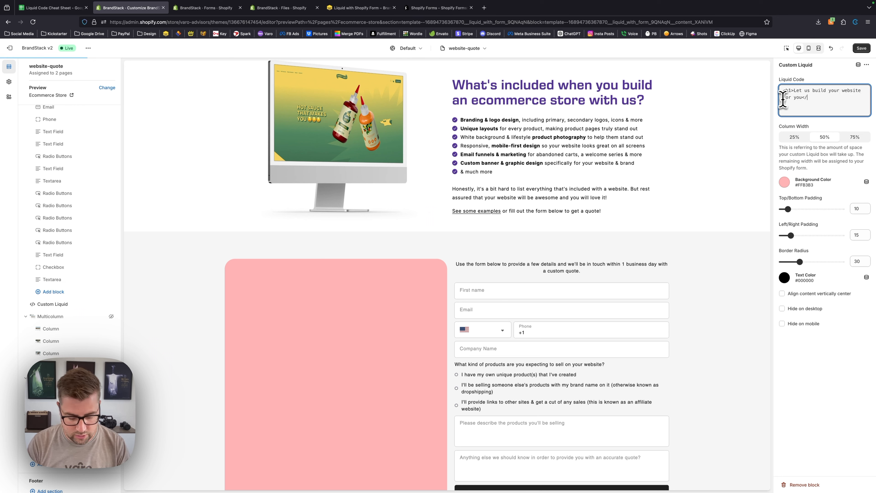
type("1> ")
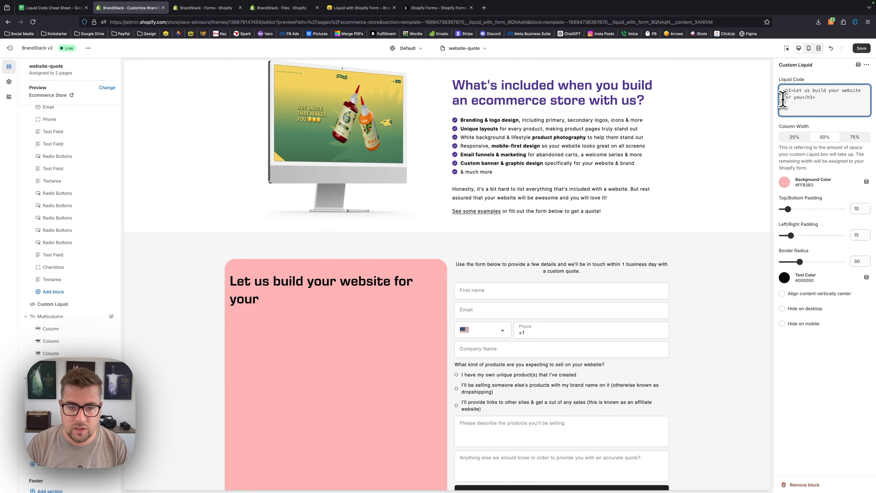
- Add the paragraph "<p>Here at BrandStack, we pride ourselves on building the best Shopify websites around. We can't wait to help you build your next website!</p>"
type("<p")
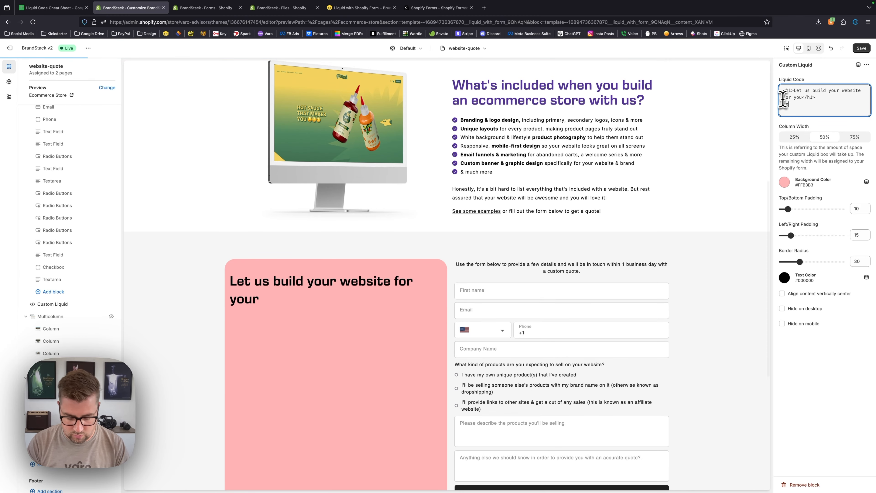
type(">He")
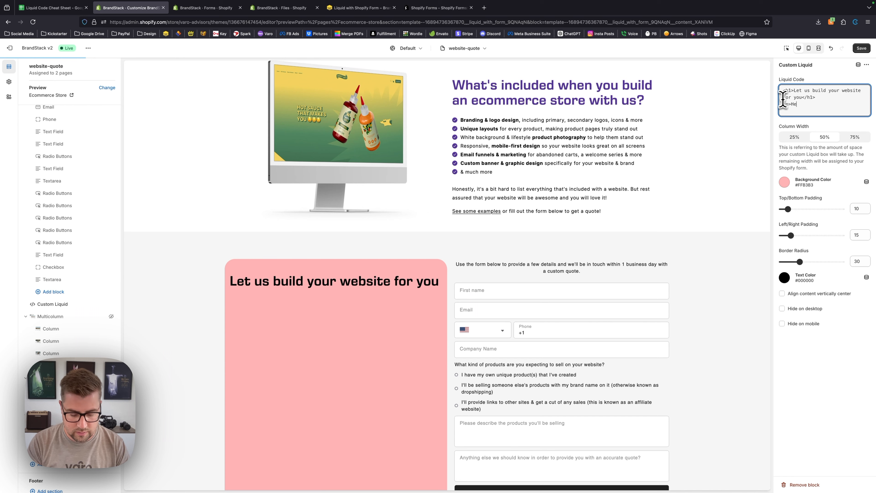
type("re at BrandStack, we pride ourselves on building the best")
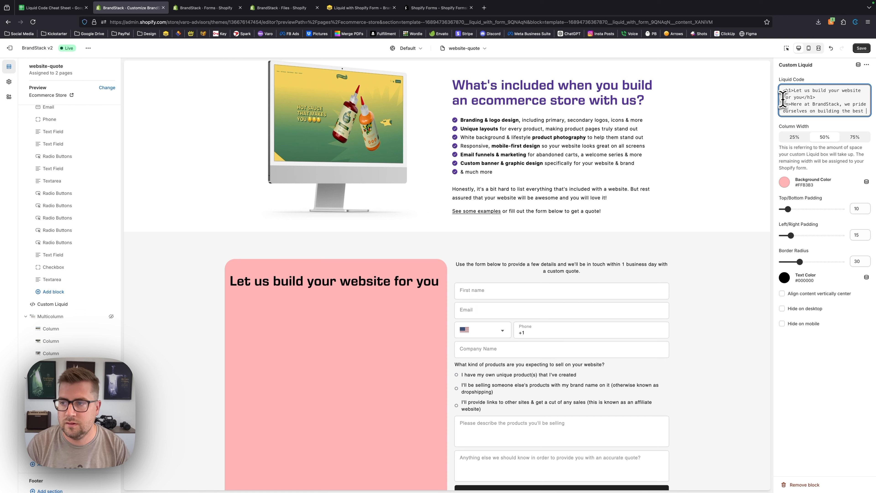
type("Shopify websites")
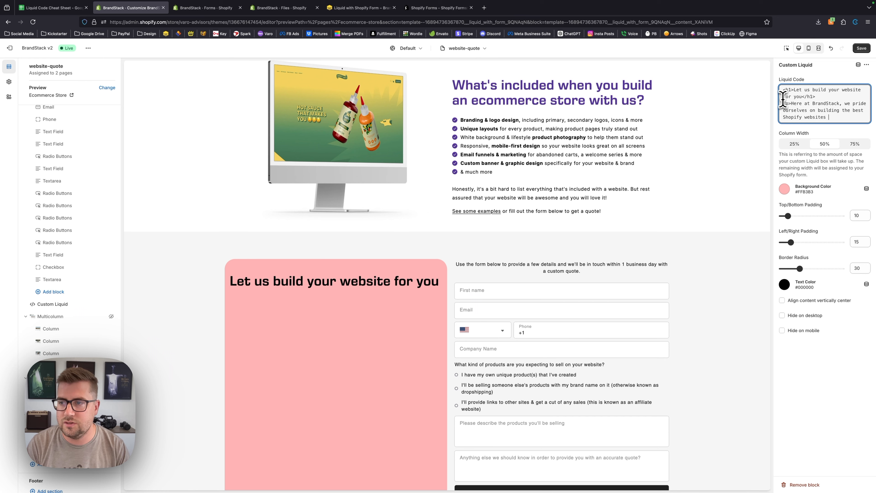
type(" around. We can't hait to help you")
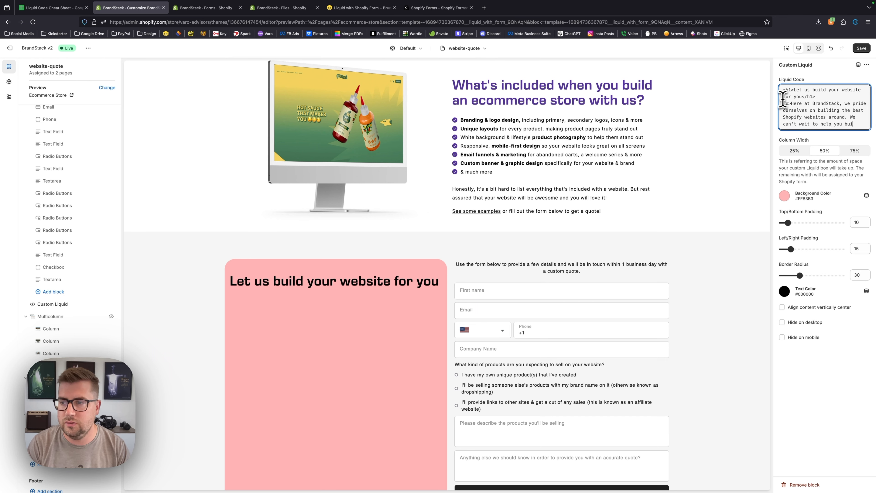
type(" build your next website!")
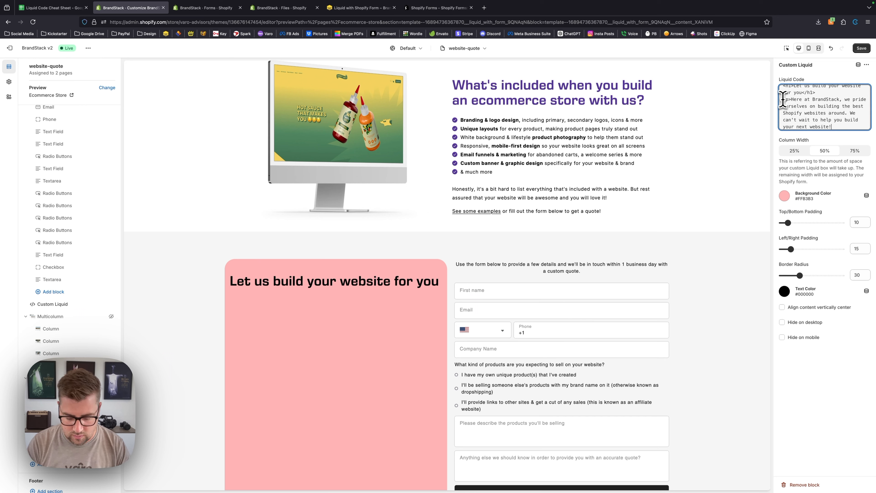
type("</p>")
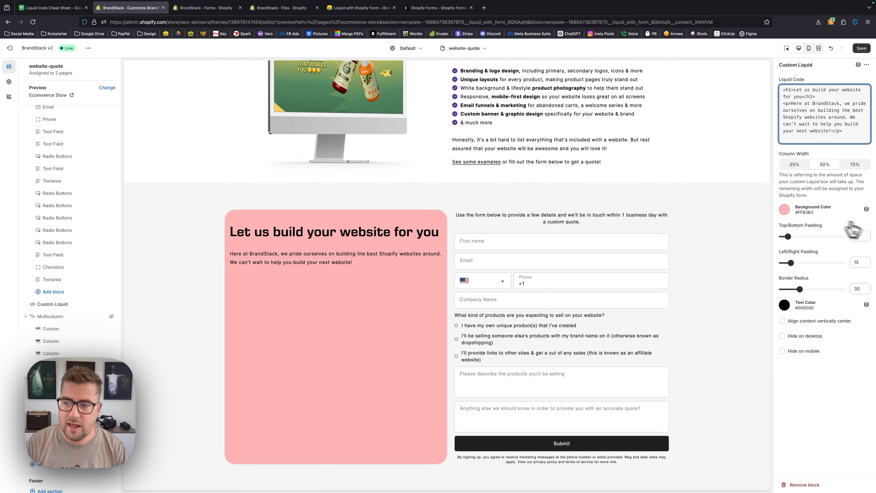
- Clear the Custom Liquid block's background color to make it transparent and set its top/bottom padding to 0
left_click(786, 210)
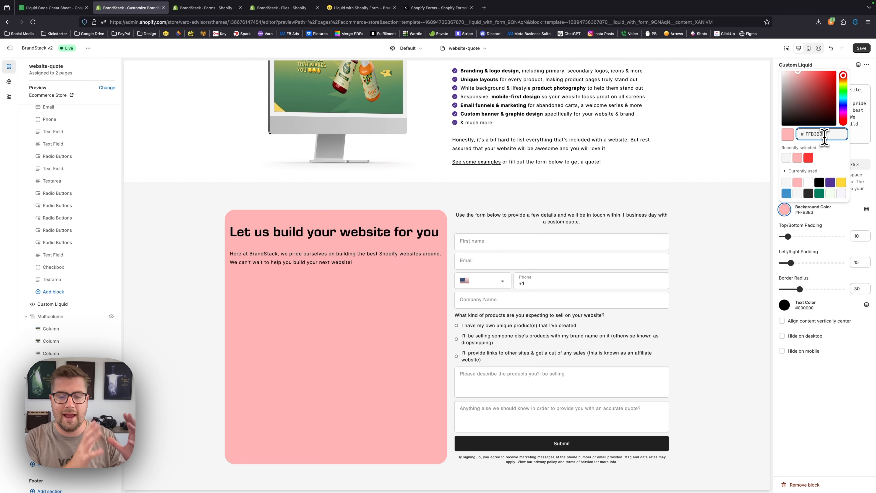
key("super+a")
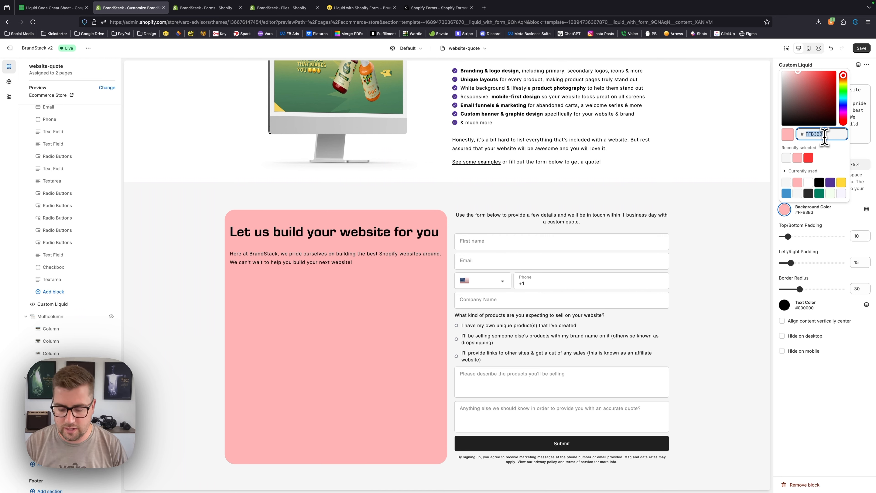
key("BackSpace")
left_click(831, 414)
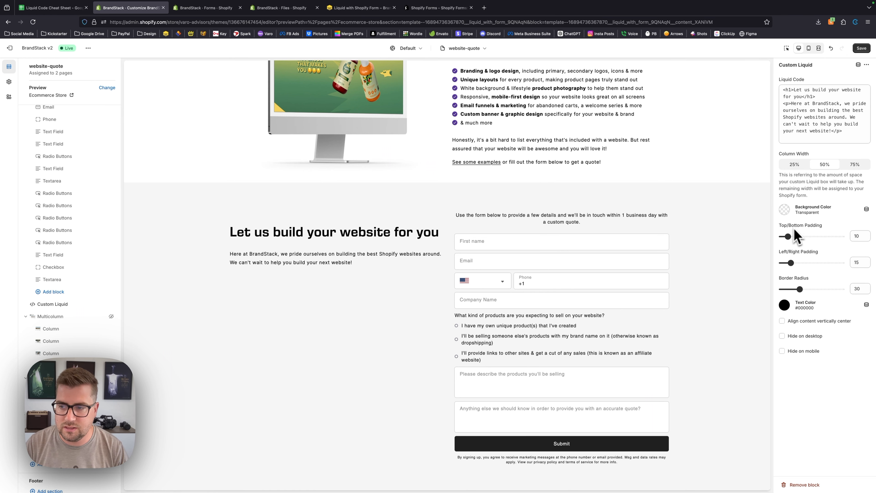
left_click_drag(787, 236, 781, 237)
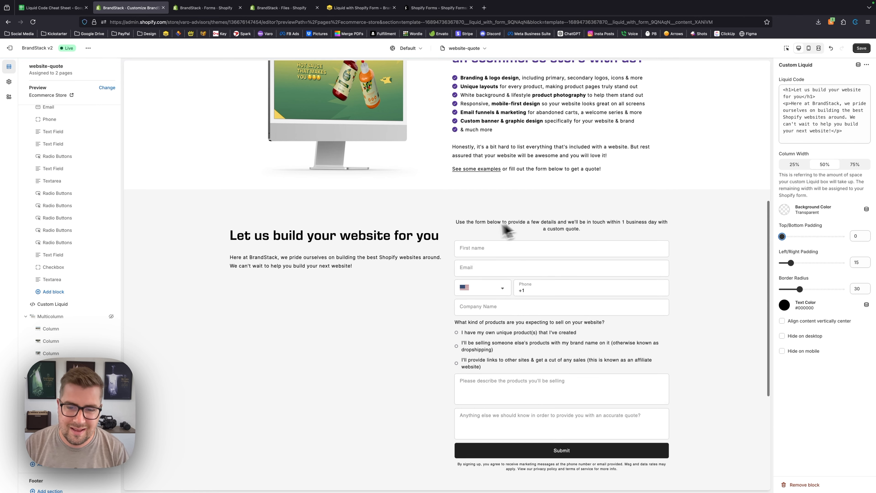
- Append the CSS "<style> h1 { margin-top: 0px; } </style>" below the paragraph in the Custom Liquid block's code
left_click(837, 141)
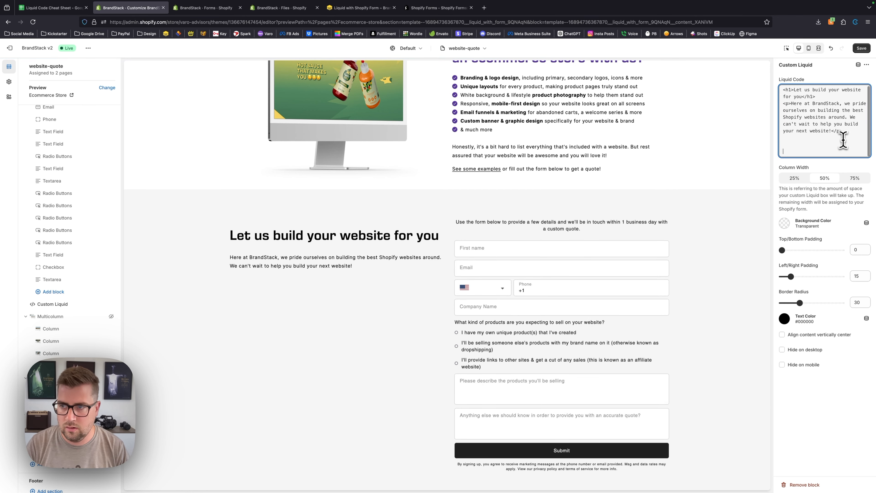
key("Return")
key("Return")
type("<style")
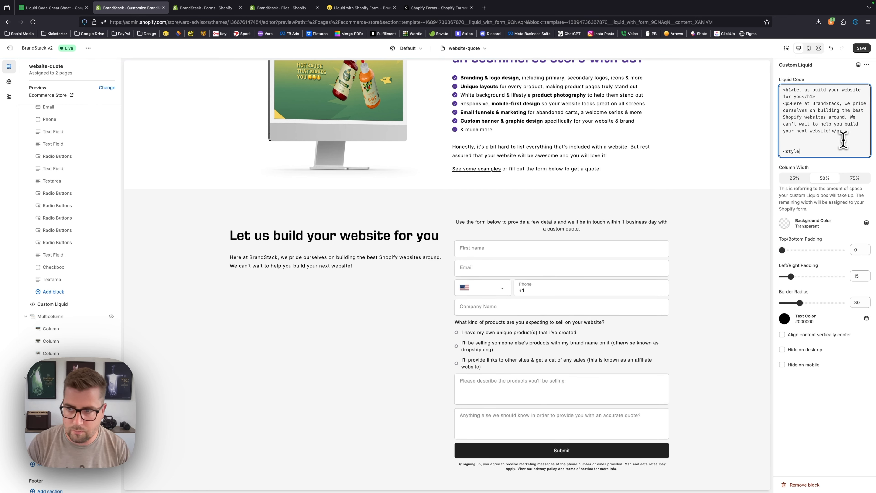
type(">")
key("Return")
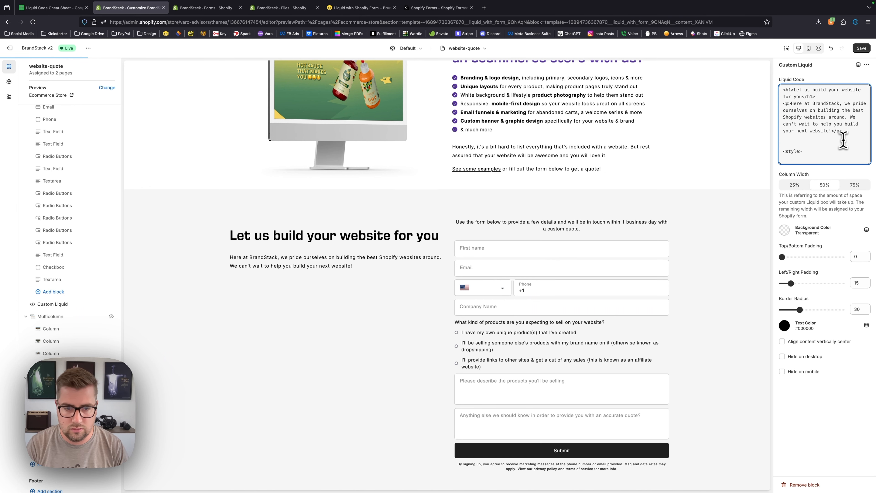
type("h1")
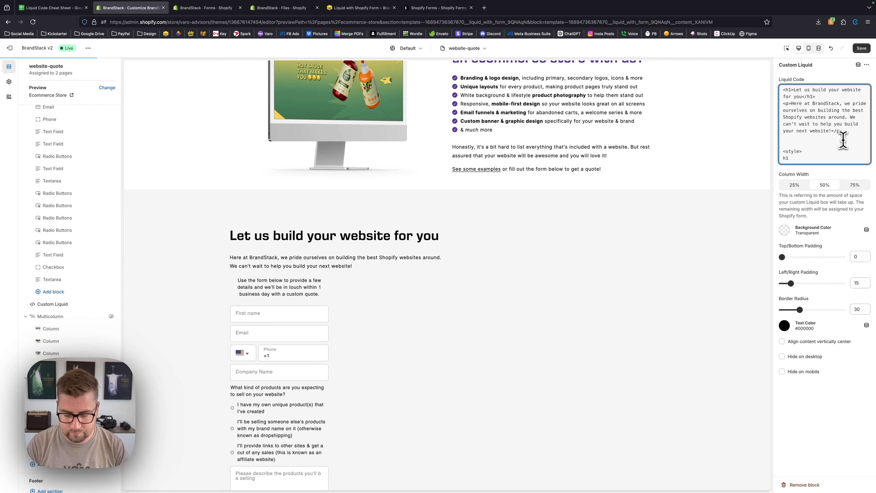
type(" {")
key("Return")
type("margin-top: 0px")
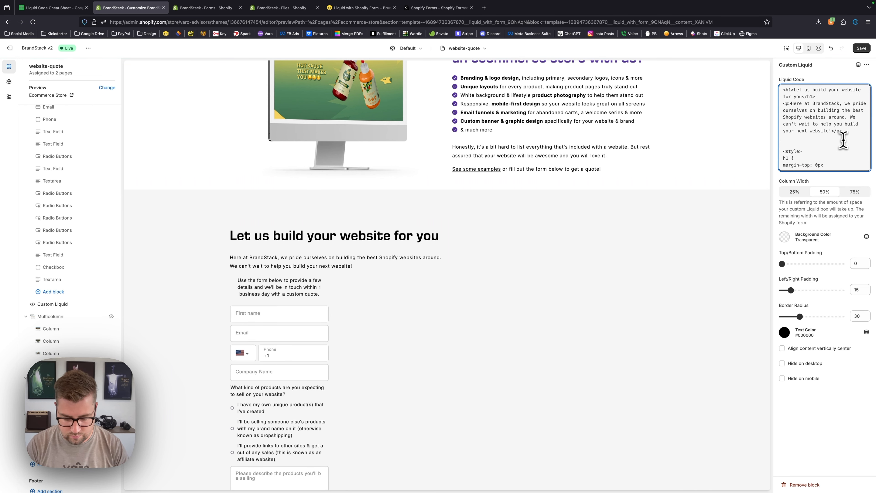
type(";")
key("Return")
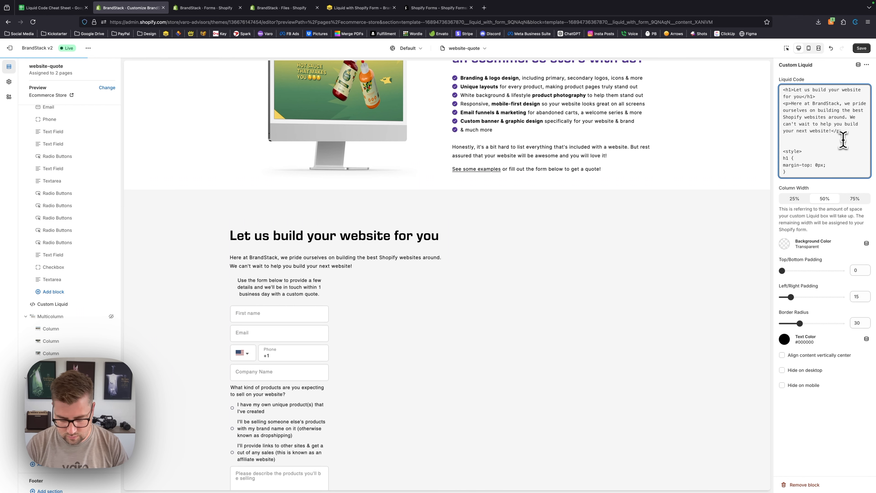
type("}")
key("Return")
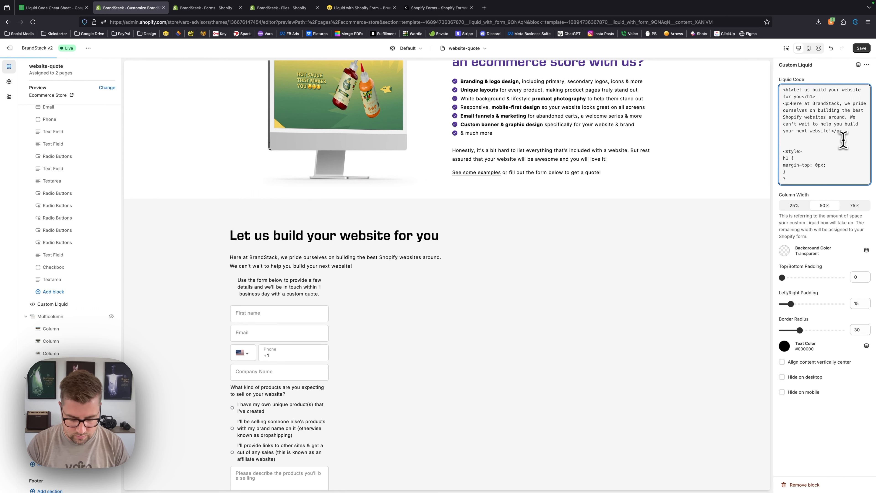
type("</style>")
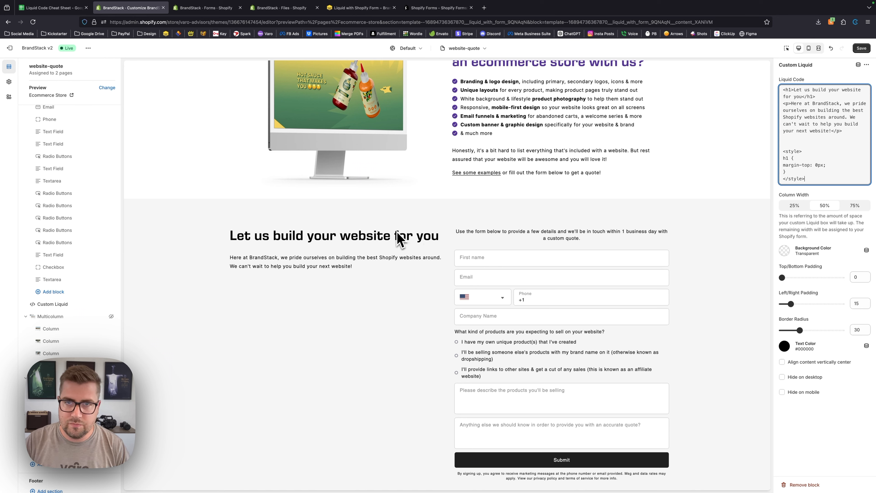
scroll(828, 168, "up", 1)
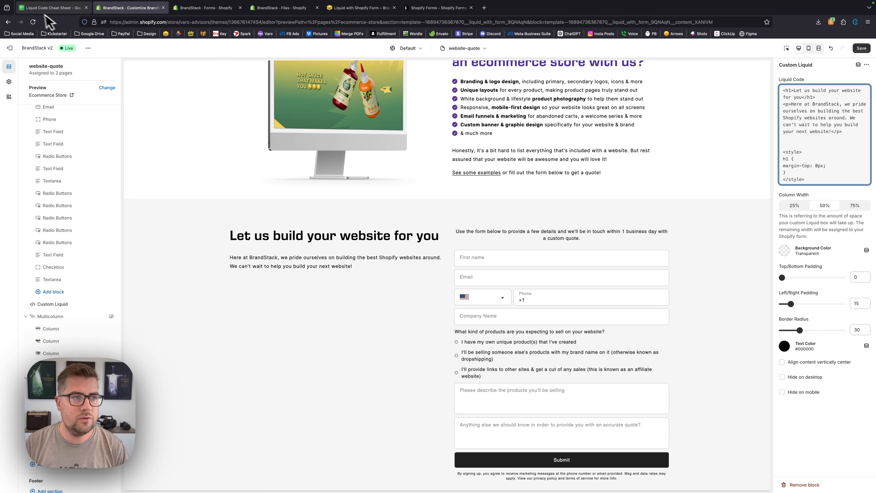
- Switch to the Liquid Code Cheat Sheet and copy the image code from the "Add an image" row
left_click(52, 7)
scroll(336, 208, "down", 2)
left_click(333, 300)
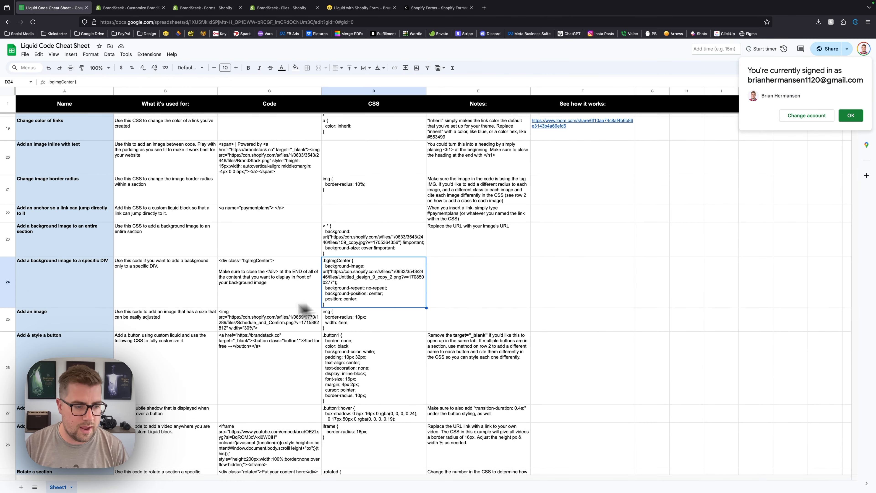
scroll(155, 307, "down", 1)
left_click(59, 304)
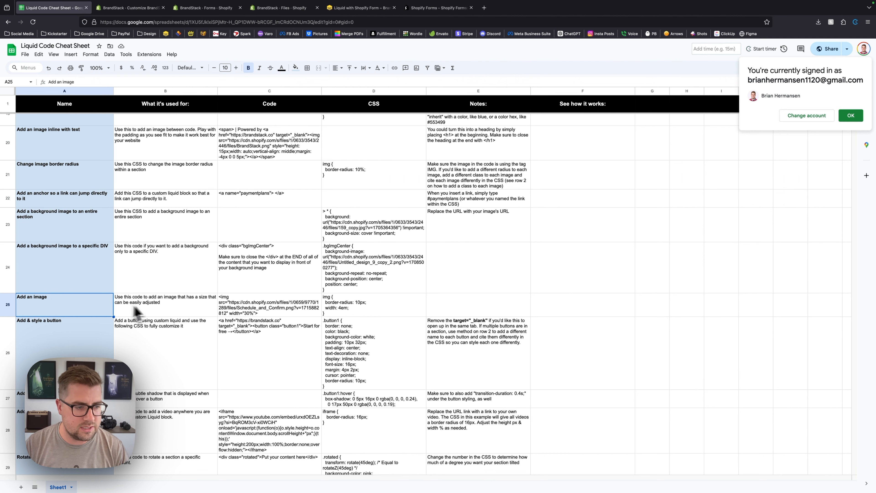
left_click(229, 305)
double_click(255, 306)
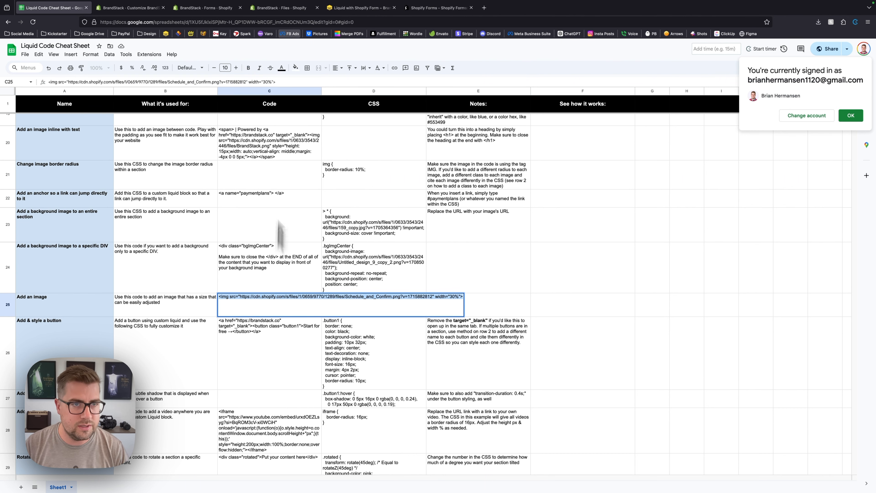
- Return to the theme editor and insert the copied image code between the paragraph and the style block
left_click(206, 8)
left_click(133, 8)
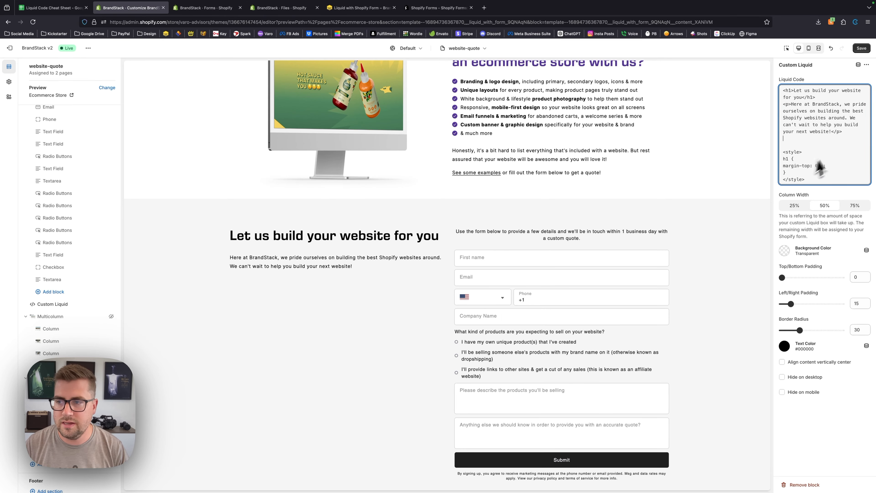
key("super+v")
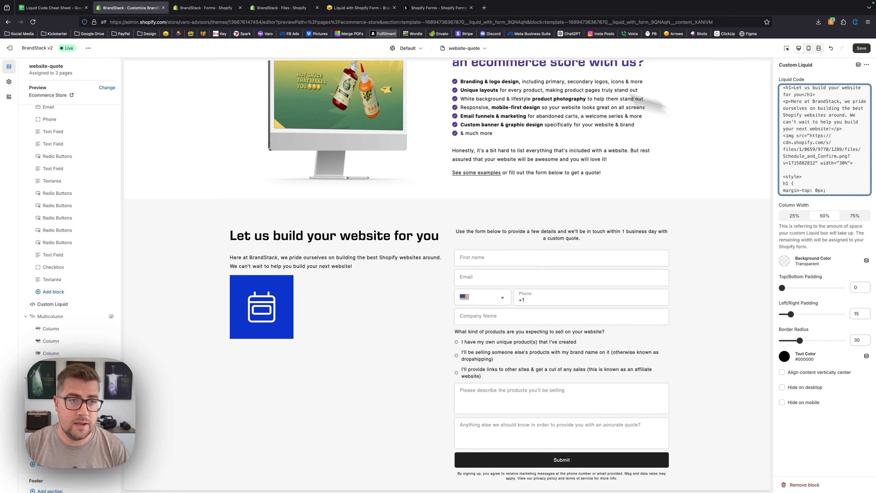
- Copy the link of the file S_B_-_Liquid_Multicolumns_copy_4 from the store's Files and return to the theme editor
left_click(297, 8)
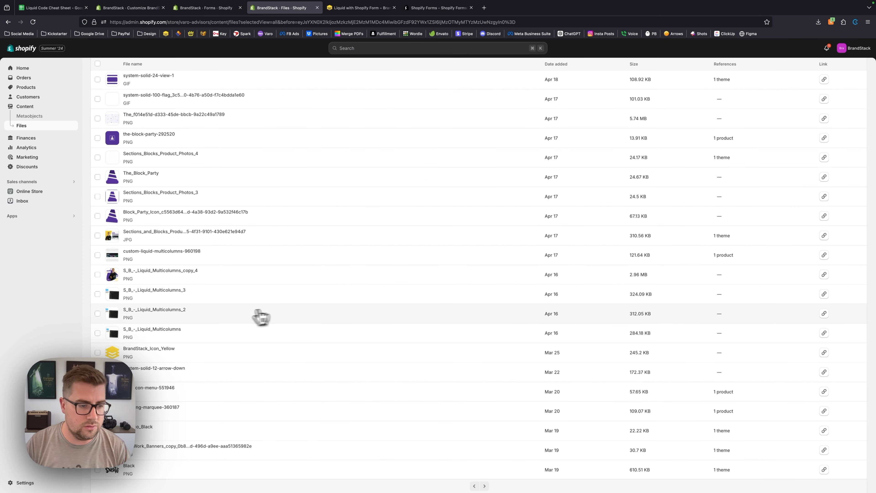
left_click(823, 274)
left_click(152, 8)
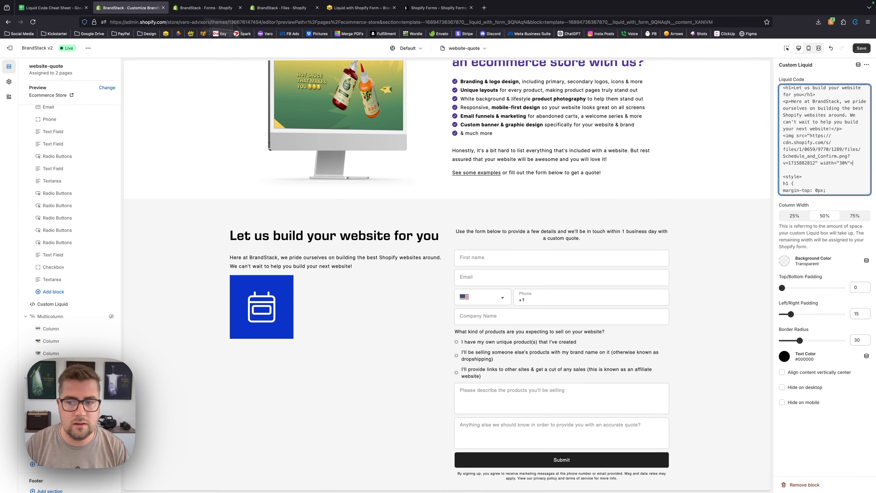
- Replace the image source URL with the copied file link and set the image width to 100%
left_click_drag(809, 135, 814, 162)
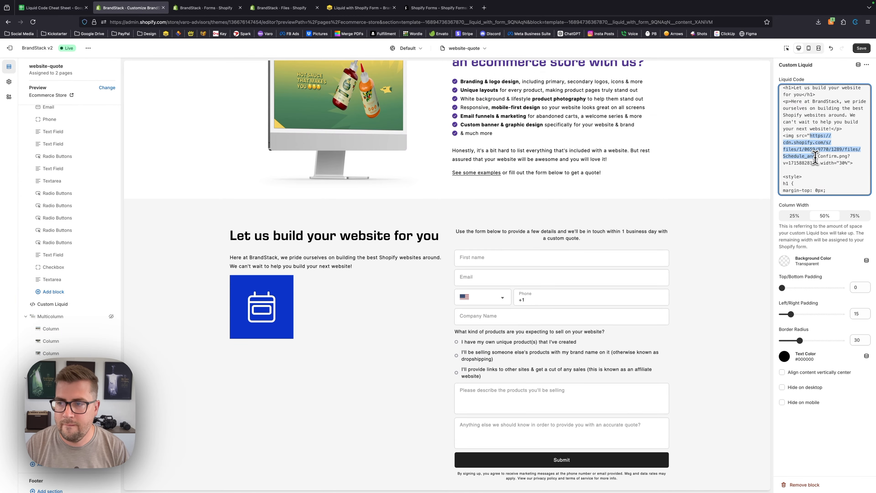
key("cmd+v")
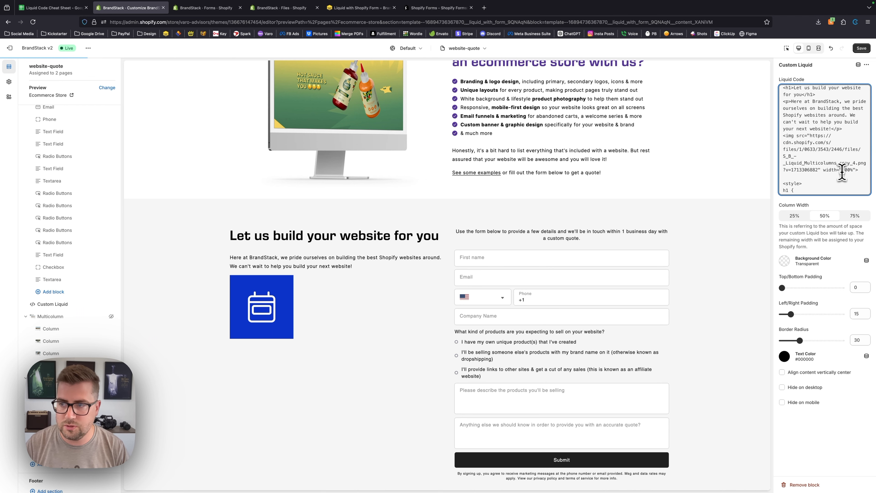
scroll(655, 223, "down", 1)
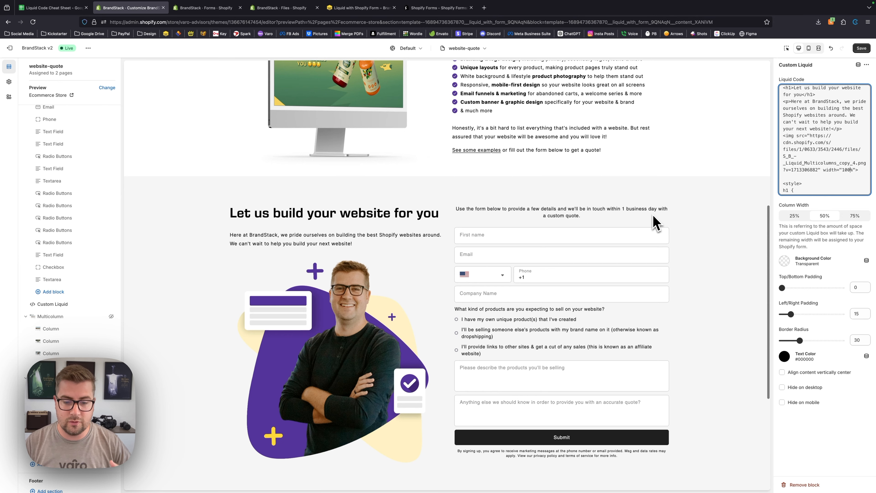
scroll(655, 223, "down", 3)
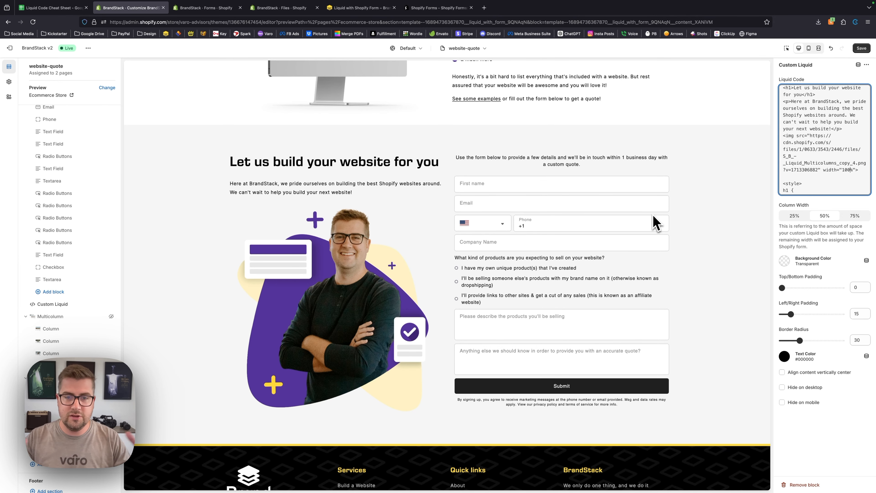
scroll(654, 223, "down", 2)
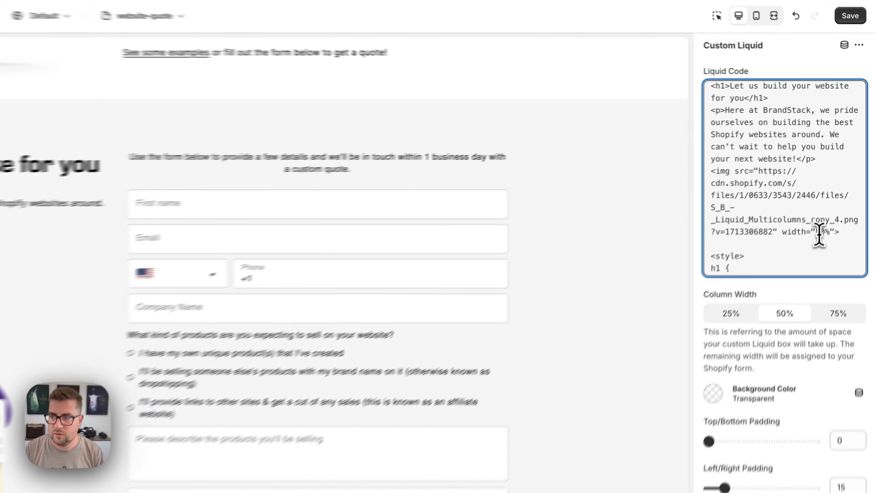
- Reduce the image width in the Liquid code to 90% and review the section in the preview
left_click(813, 249)
key("BackSpace")
type("9")
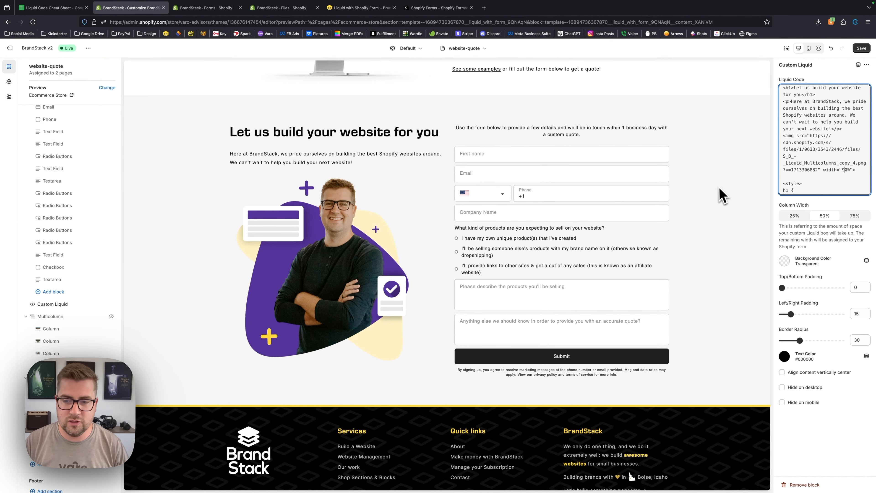
scroll(719, 187, "down", 1)
scroll(631, 175, "up", 3)
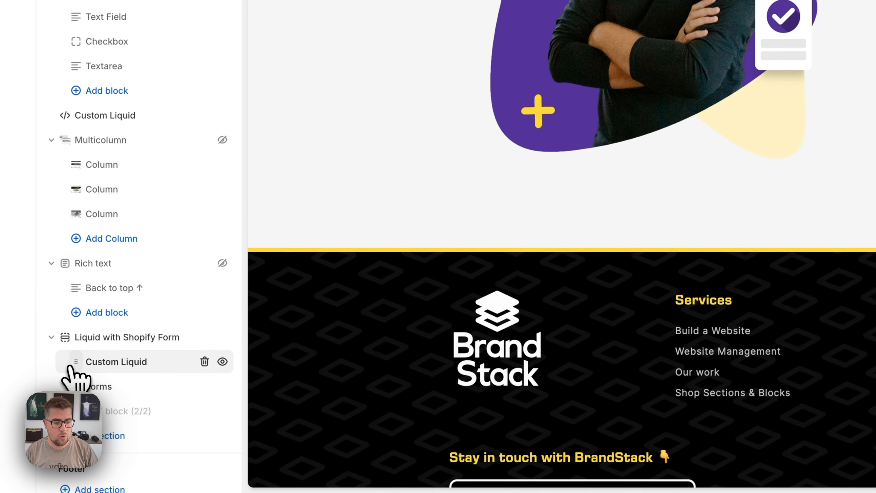
- Move the Custom Liquid block below the Forms block and check the stacking order in the mobile preview
left_click_drag(76, 362, 96, 385)
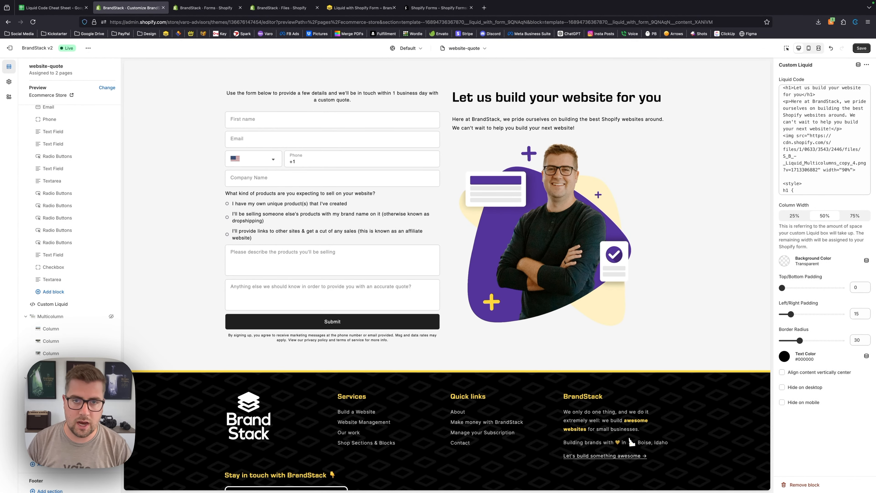
scroll(69, 298, "down", 1)
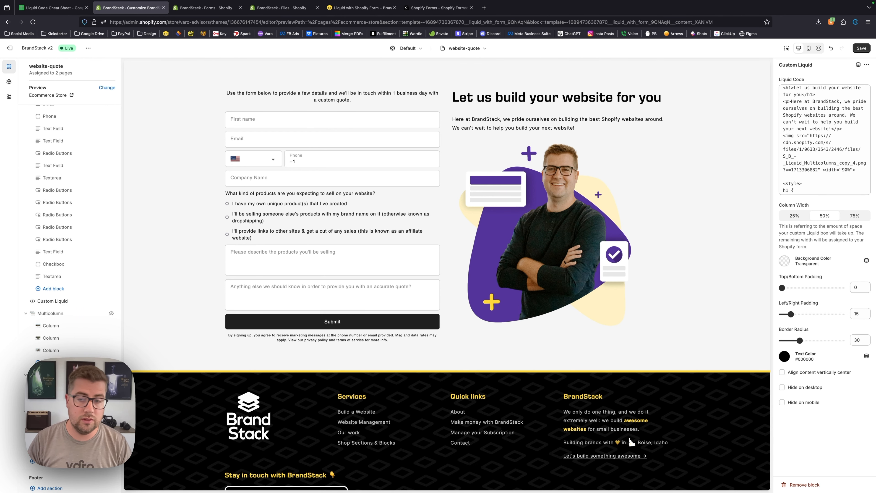
left_click(810, 48)
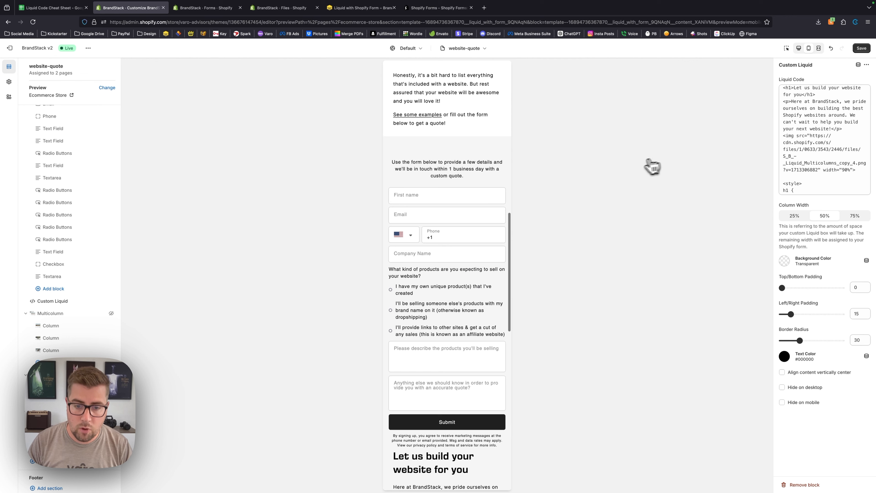
scroll(469, 182, "down", 3)
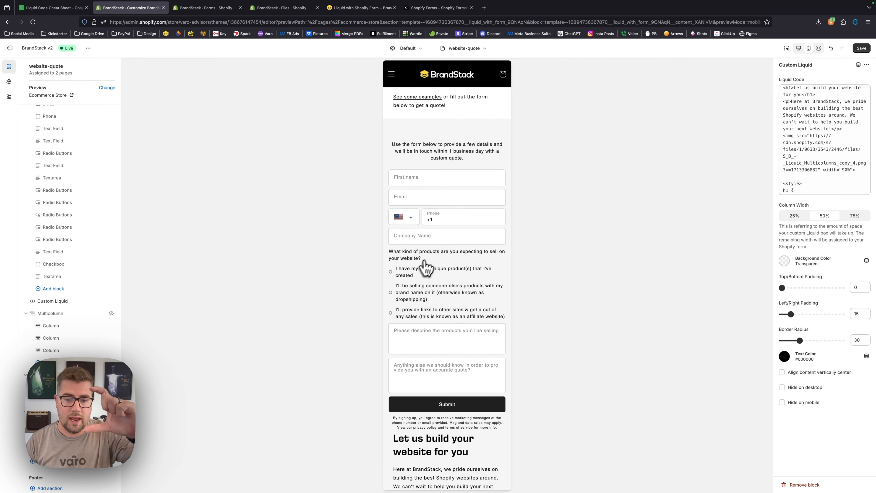
scroll(433, 266, "down", 8)
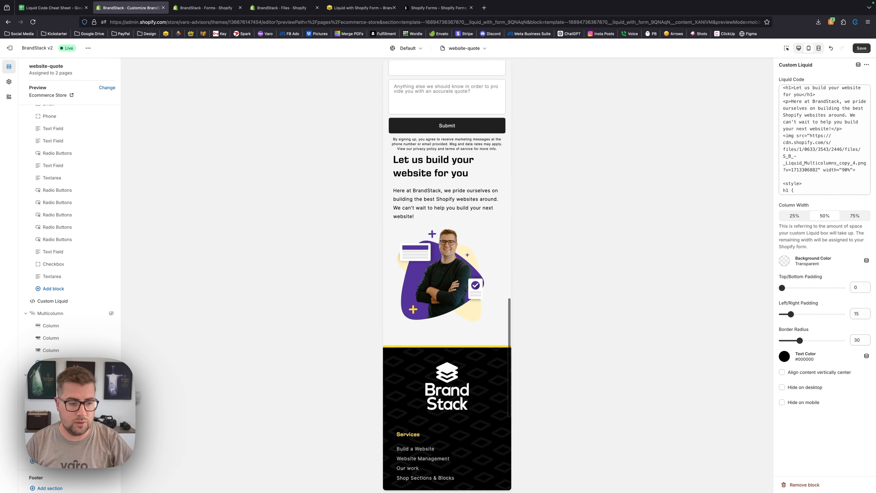
scroll(441, 269, "up", 3)
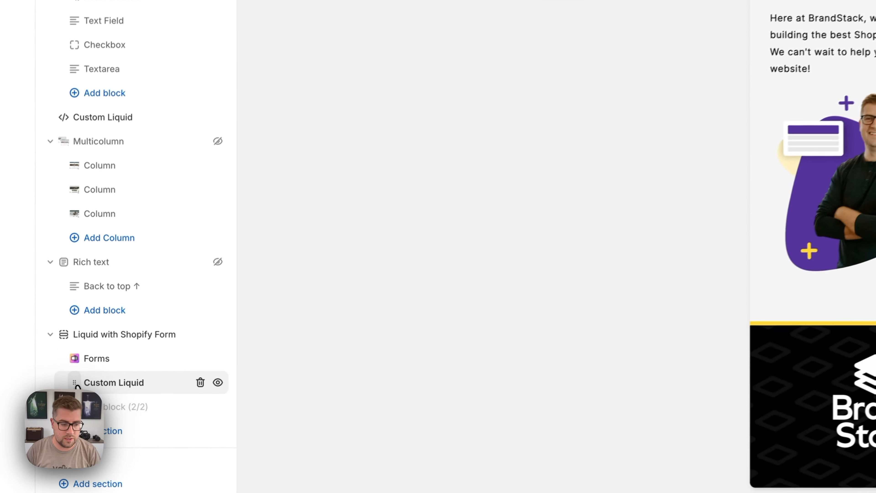
- Move the Custom Liquid block back above the Forms block and review the section in the desktop preview
left_click_drag(39, 437, 40, 423)
left_click_drag(81, 353, 80, 355)
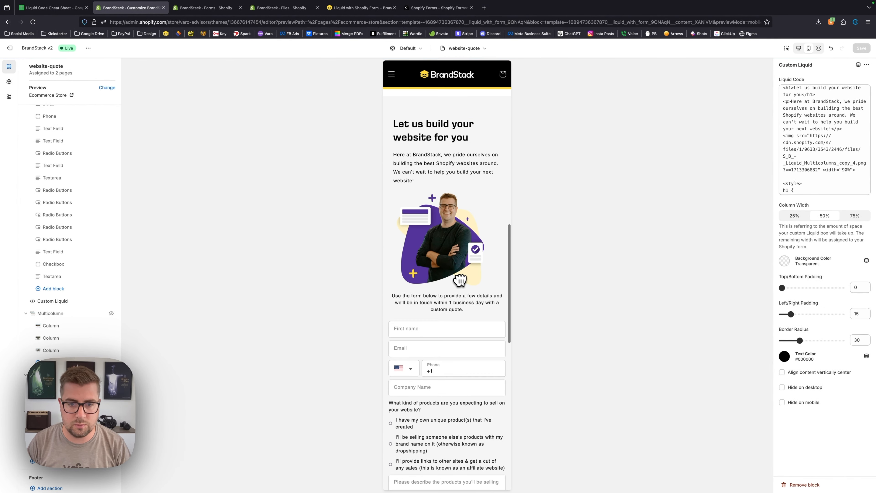
left_click(798, 48)
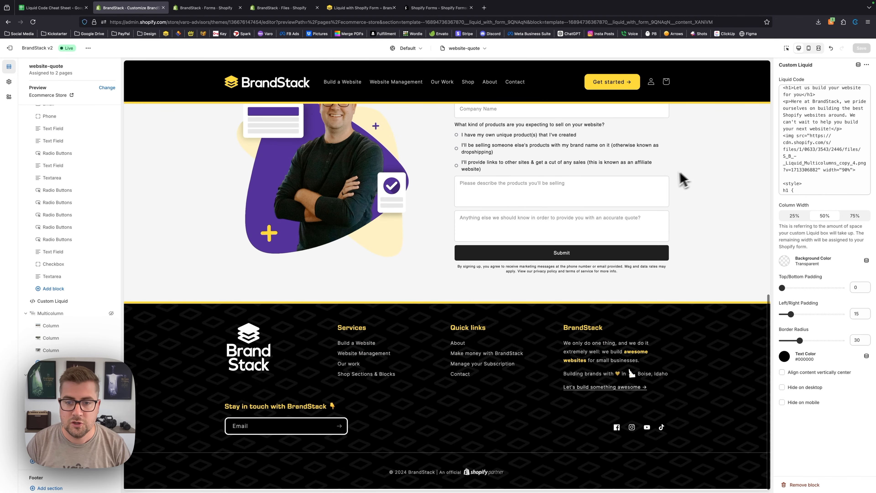
scroll(665, 184, "down", 2)
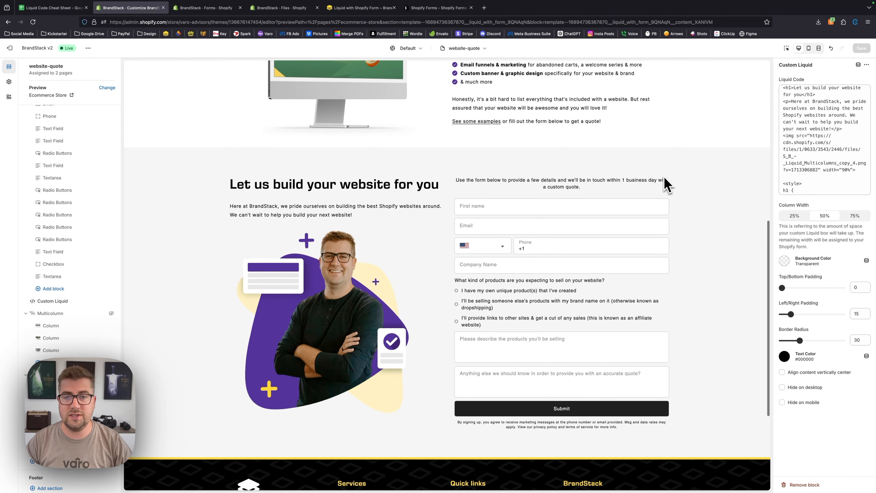